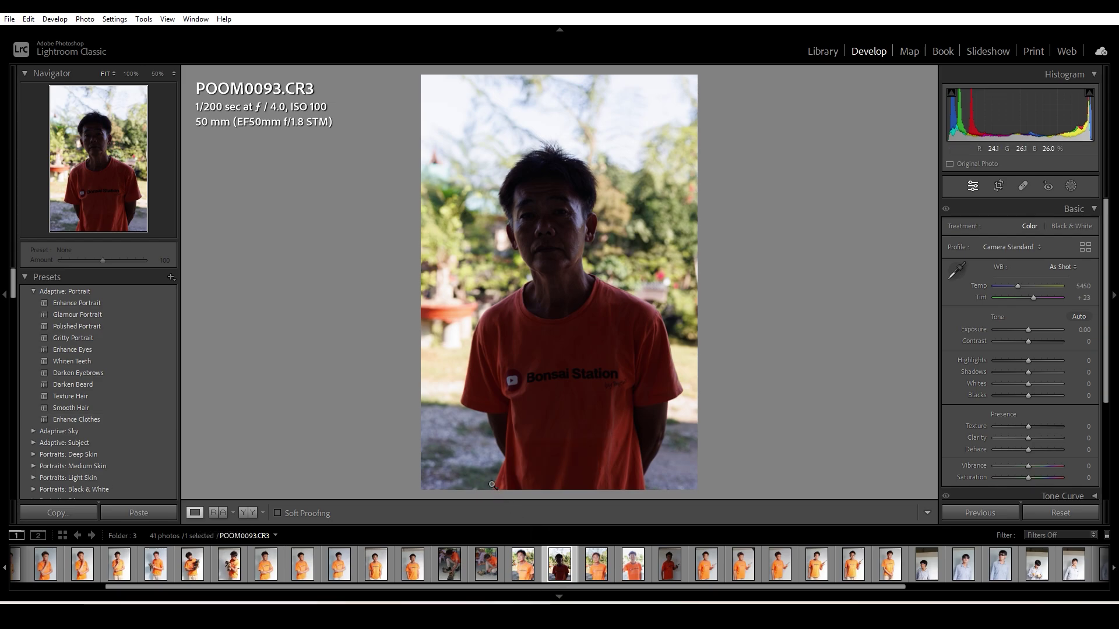
# Step: Compare the underexposed POOM0093.CR3 with POOM0094.CR3 and POOM0095.CR3, viewing 0093 and 0095 side by side
pyautogui.click(632, 575)
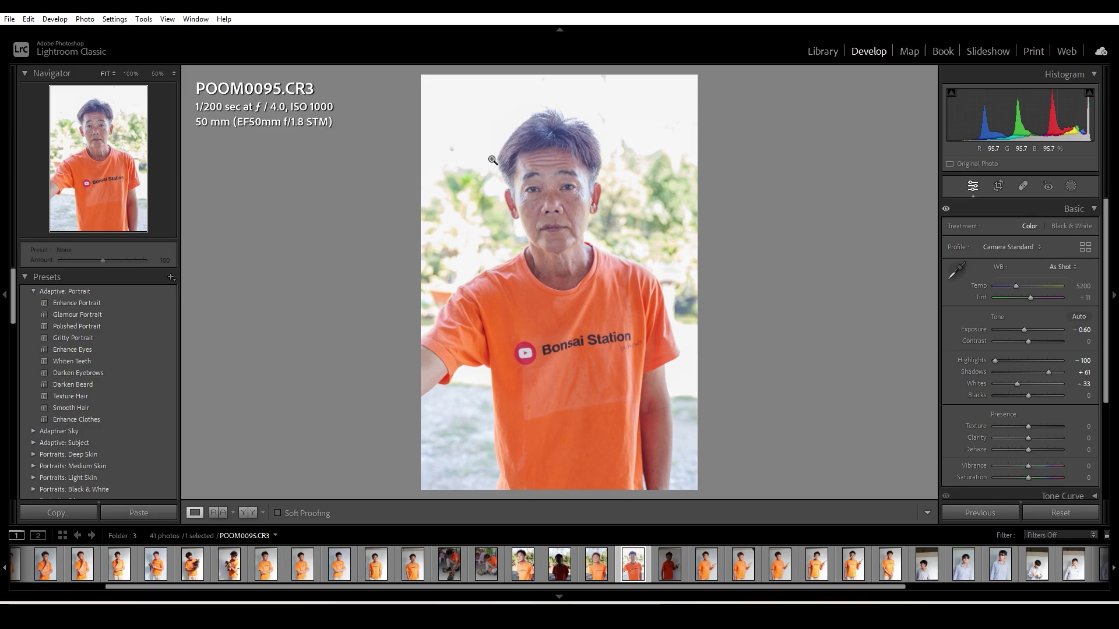
pyautogui.click(558, 564)
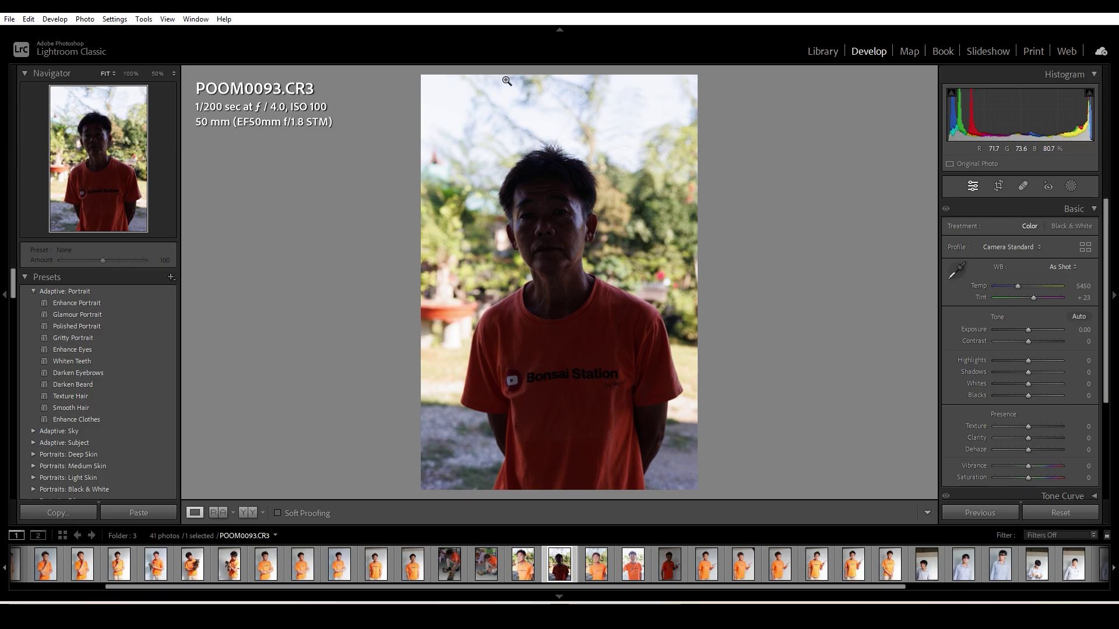
pyautogui.press('Right')
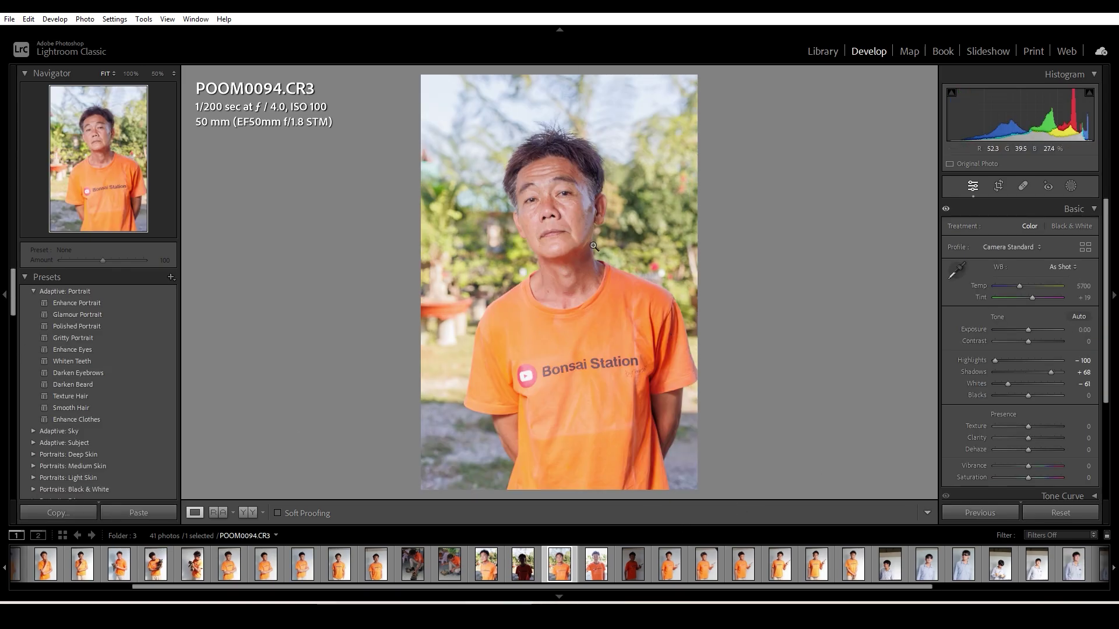
pyautogui.press('Left')
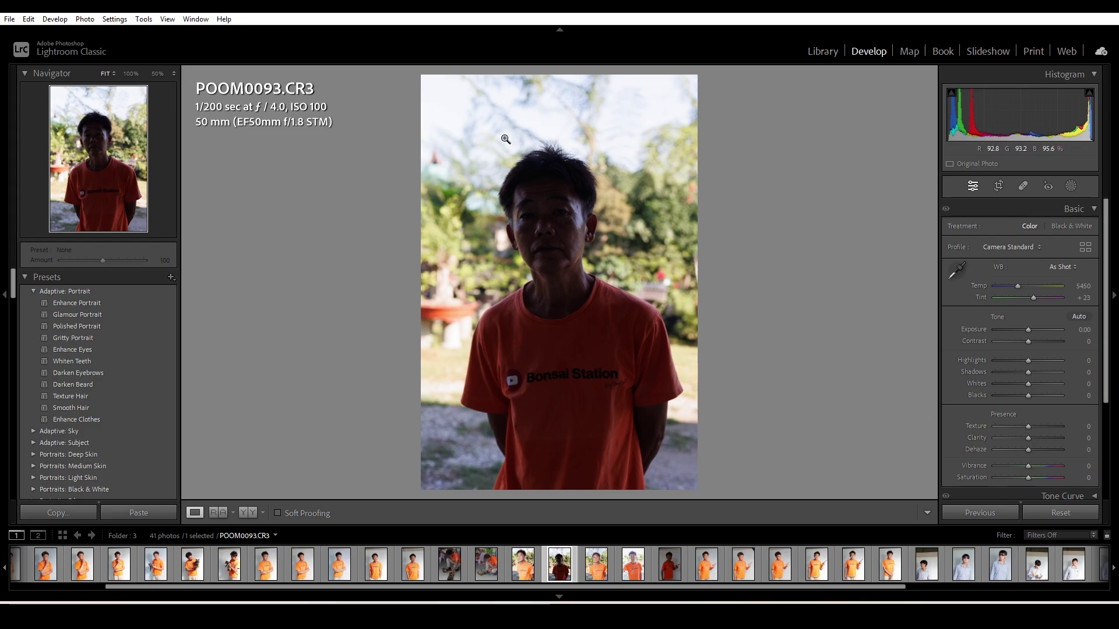
pyautogui.press('c')
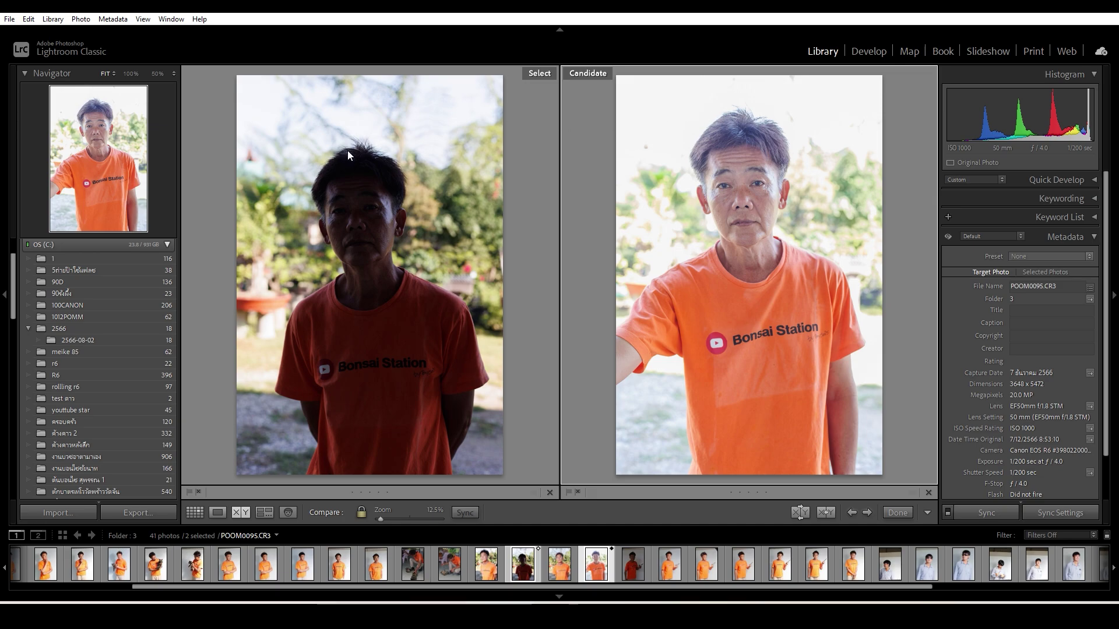
# Step: Develop POOM0093.CR3 with Shadows at +100, Highlights at −75, Whites at −11 and Blacks at +18
pyautogui.click(867, 52)
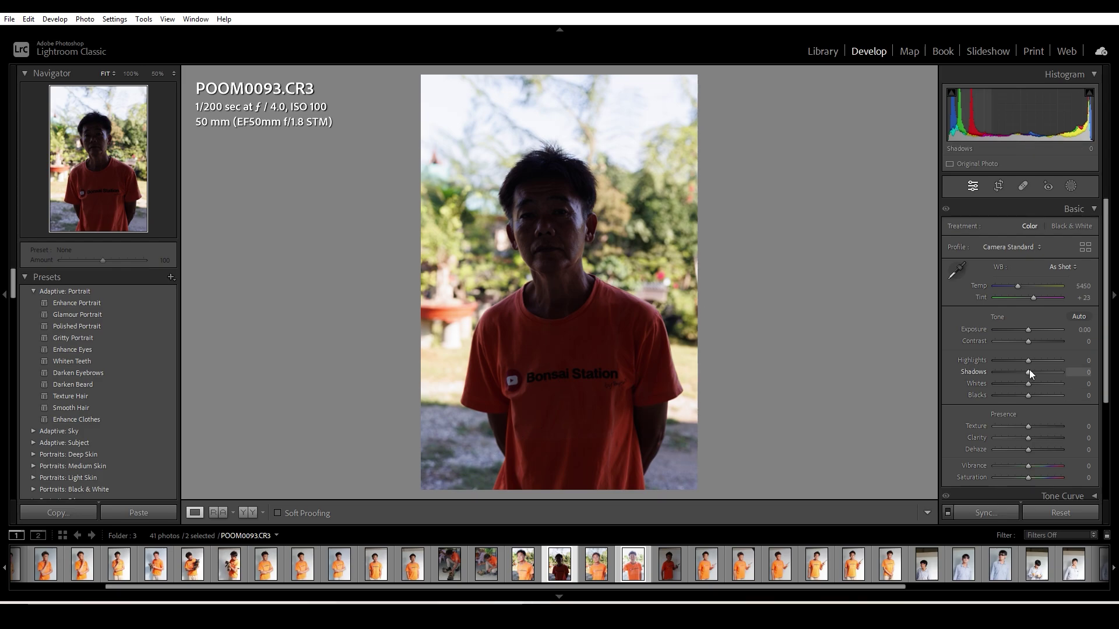
pyautogui.moveTo(1029, 371); pyautogui.dragTo(1061, 372)
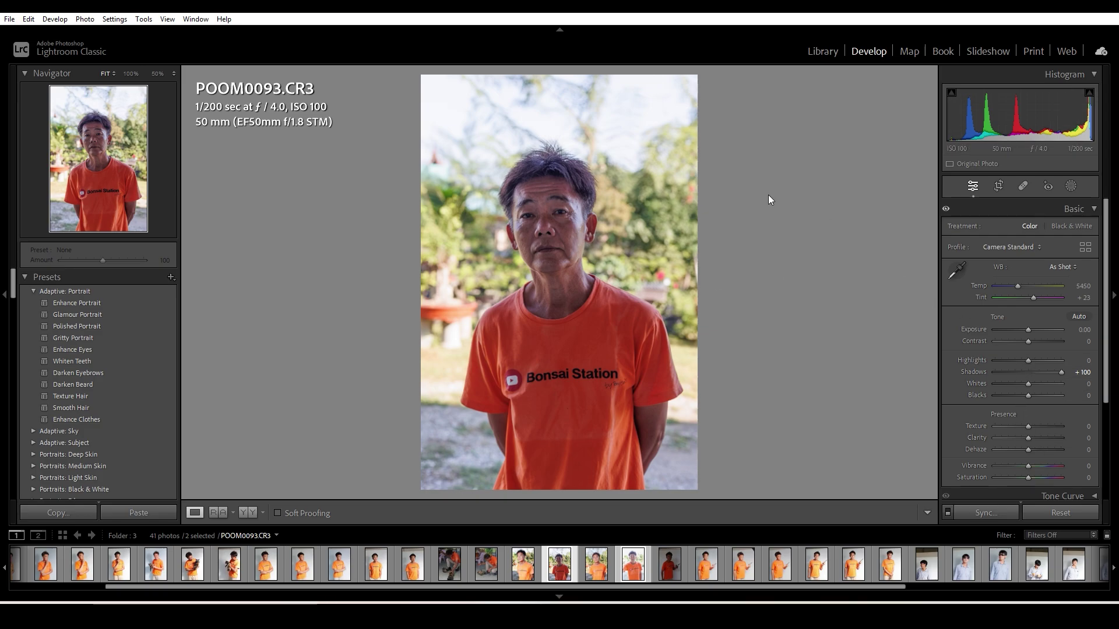
pyautogui.moveTo(1026, 359); pyautogui.dragTo(1001, 361)
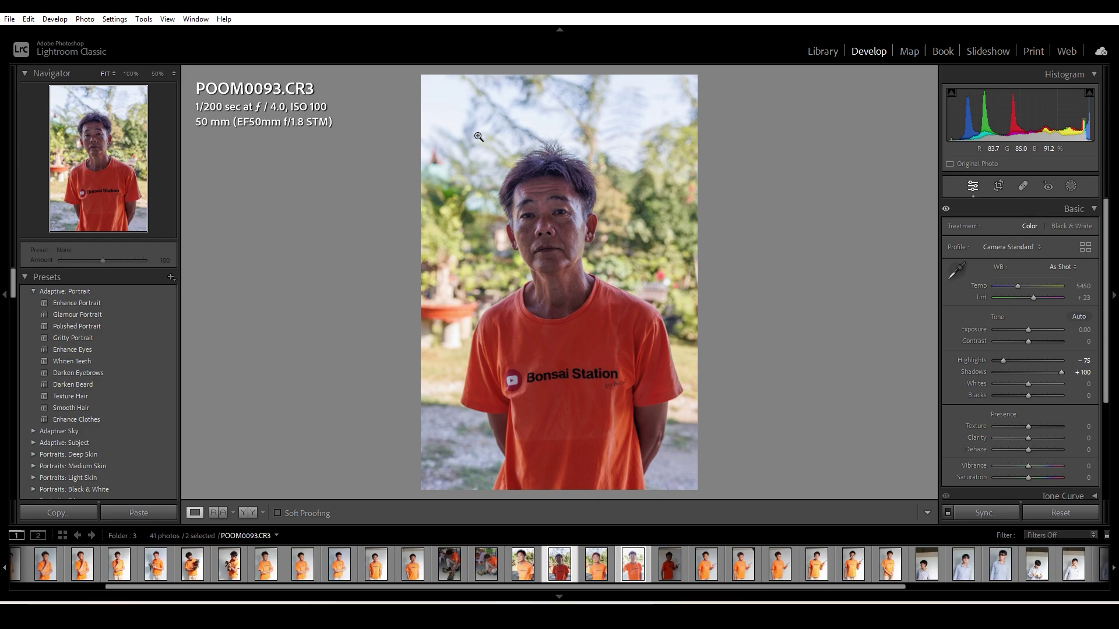
pyautogui.click(1035, 385)
pyautogui.moveTo(1029, 383)
pyautogui.mouseDown()
pyautogui.moveTo(1007, 378)
pyautogui.moveTo(1024, 373)
pyautogui.mouseUp()
pyautogui.moveTo(1031, 399); pyautogui.dragTo(1037, 403)
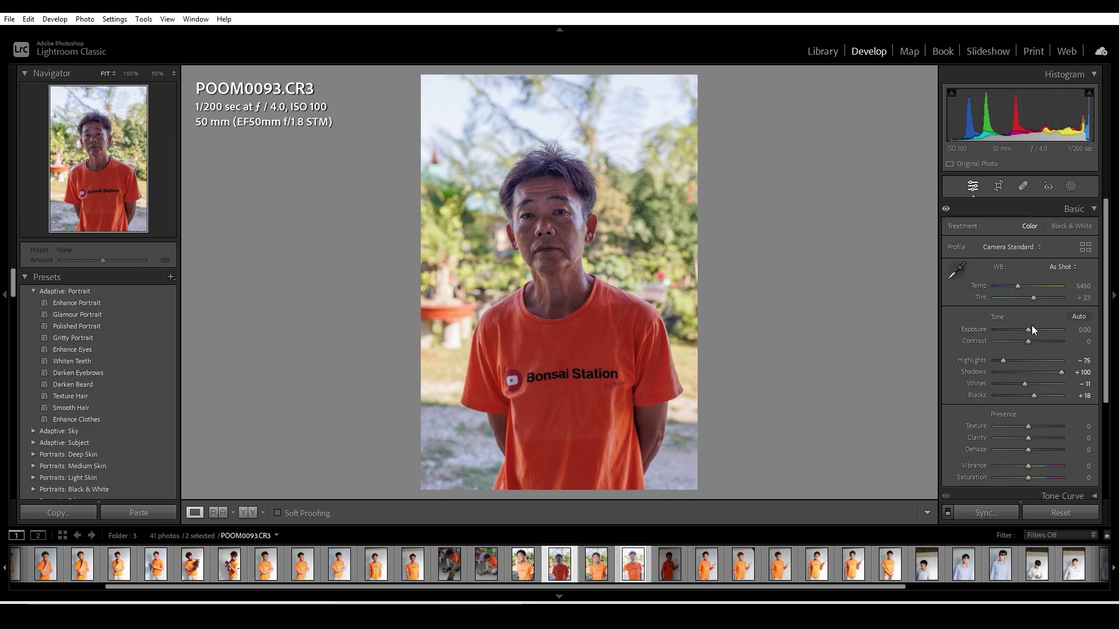
# Step: Try raising the whole photo's Exposure to +0.70 and reset it to 0
pyautogui.scroll(5, 1029, 331)
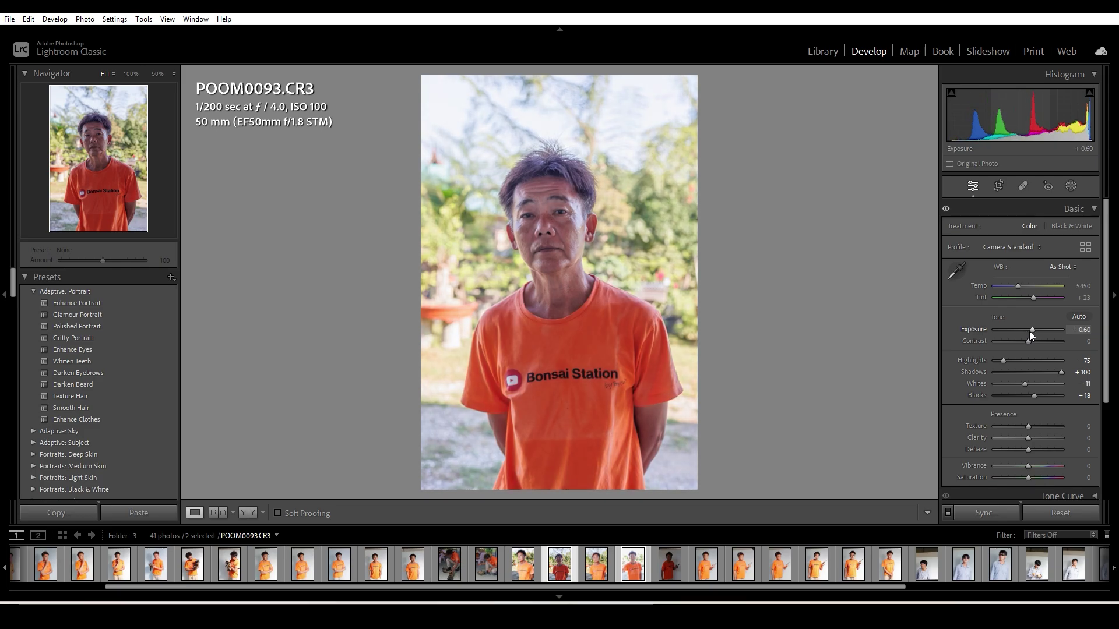
pyautogui.scroll(2, 1029, 331)
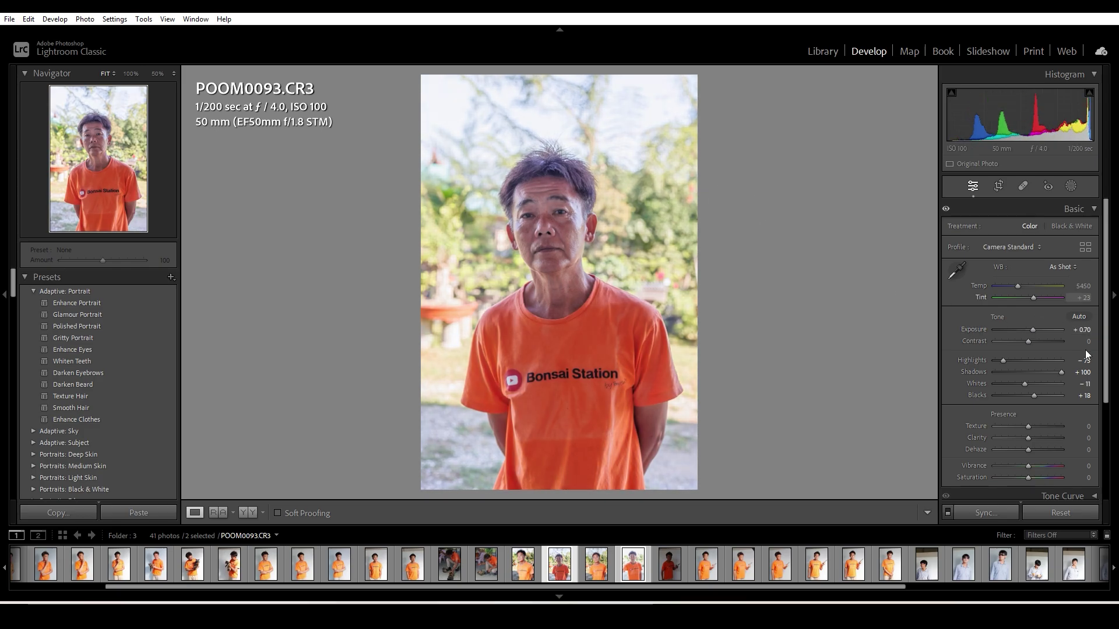
pyautogui.moveTo(1034, 326); pyautogui.dragTo(1030, 330)
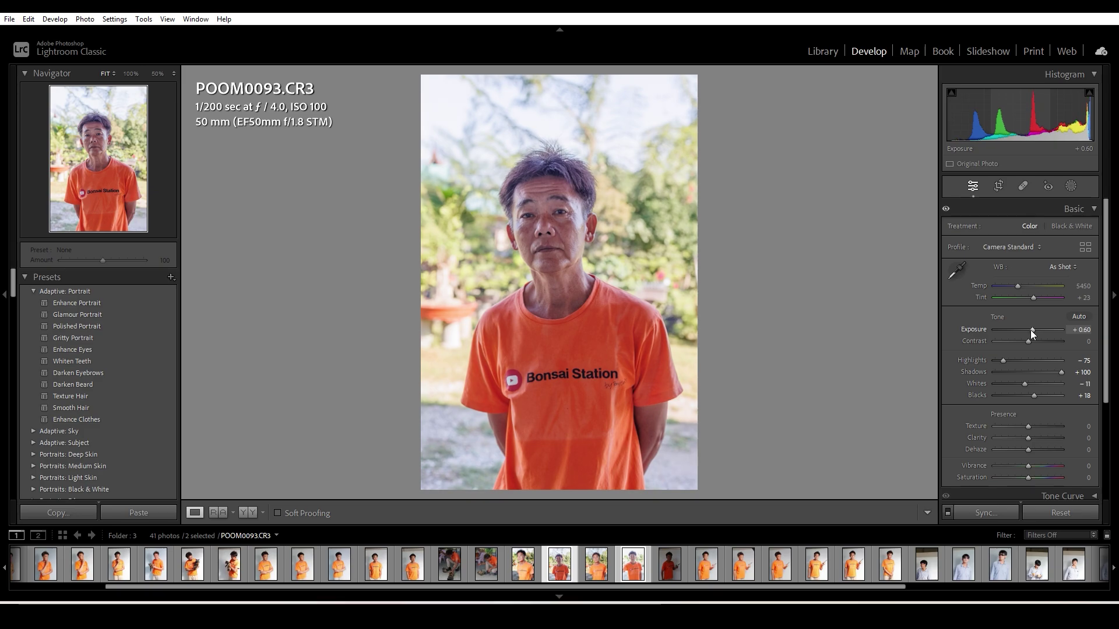
pyautogui.doubleClick(1031, 330)
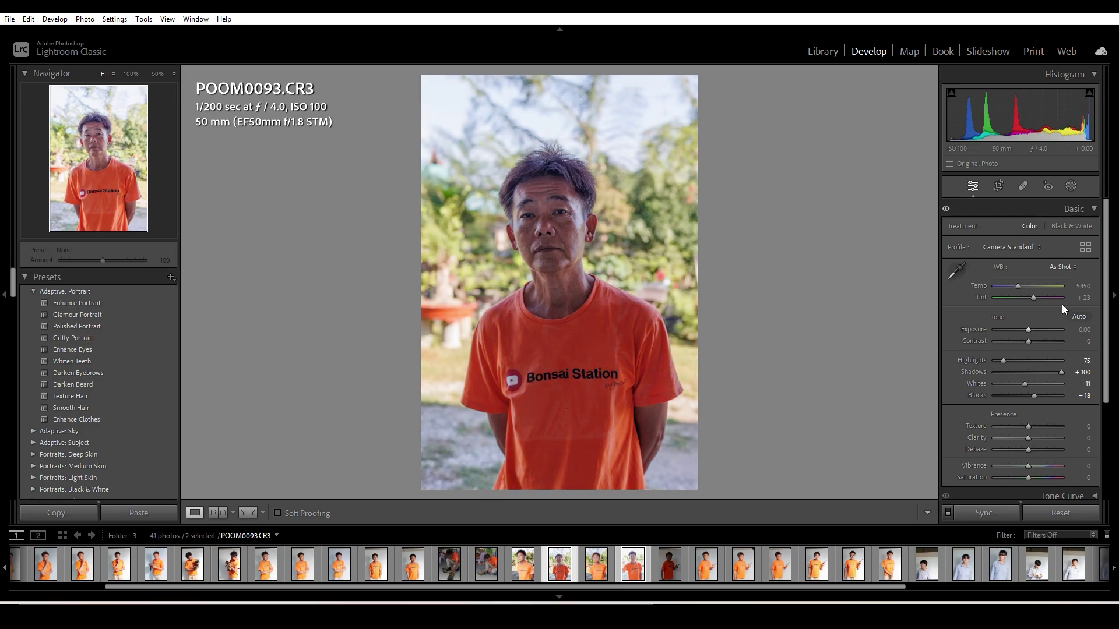
# Step: Add a mask that selects the subject and set its Exposure to 0.50
pyautogui.click(1071, 192)
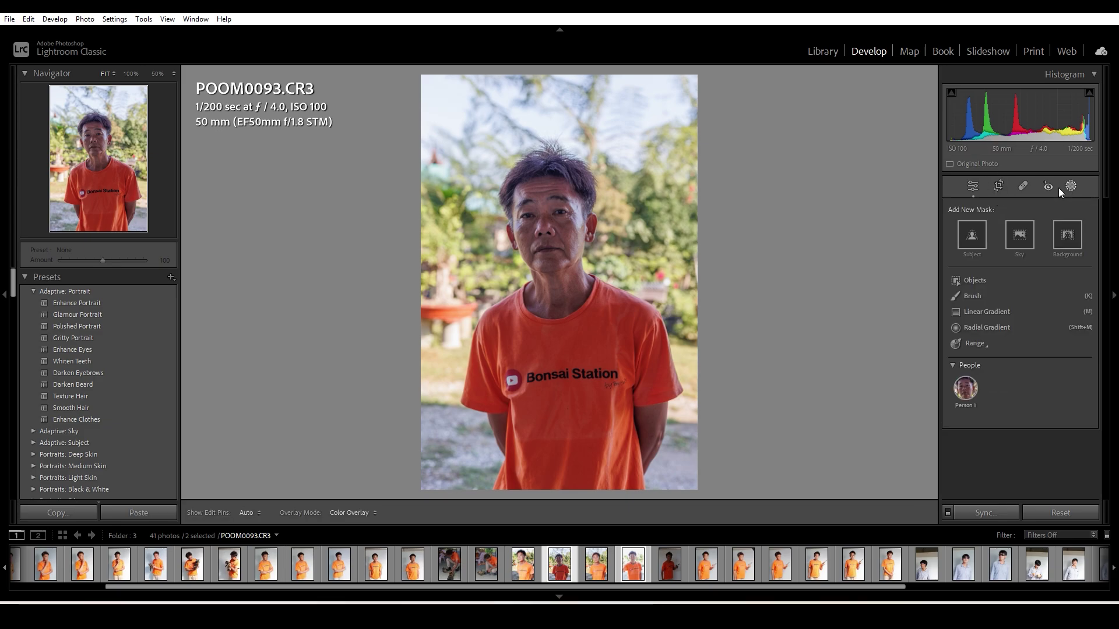
pyautogui.moveTo(970, 399)
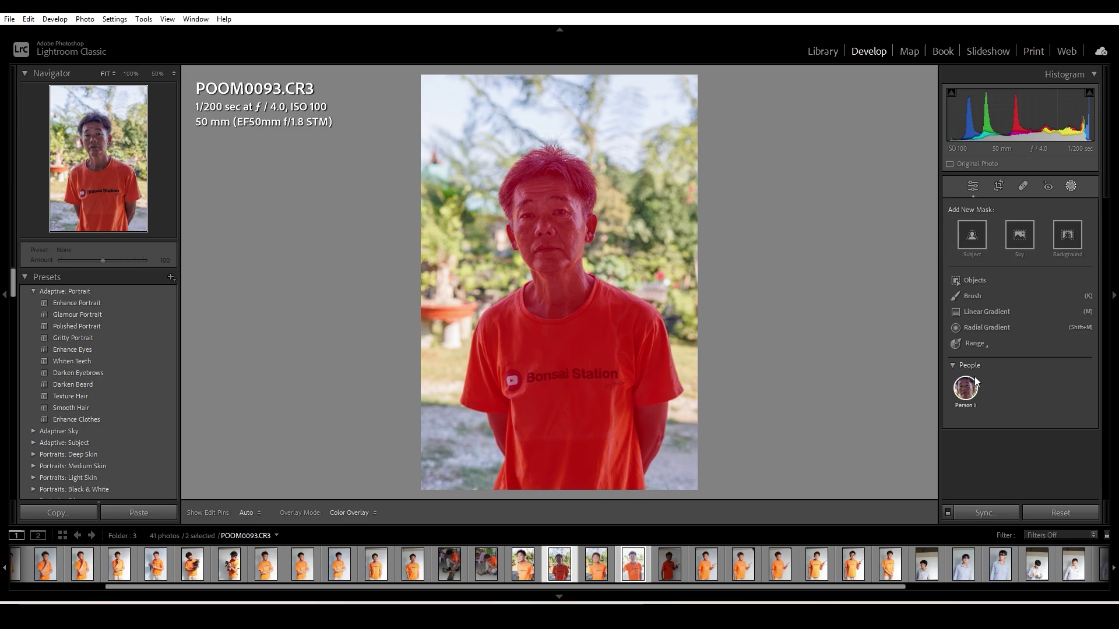
pyautogui.click(968, 240)
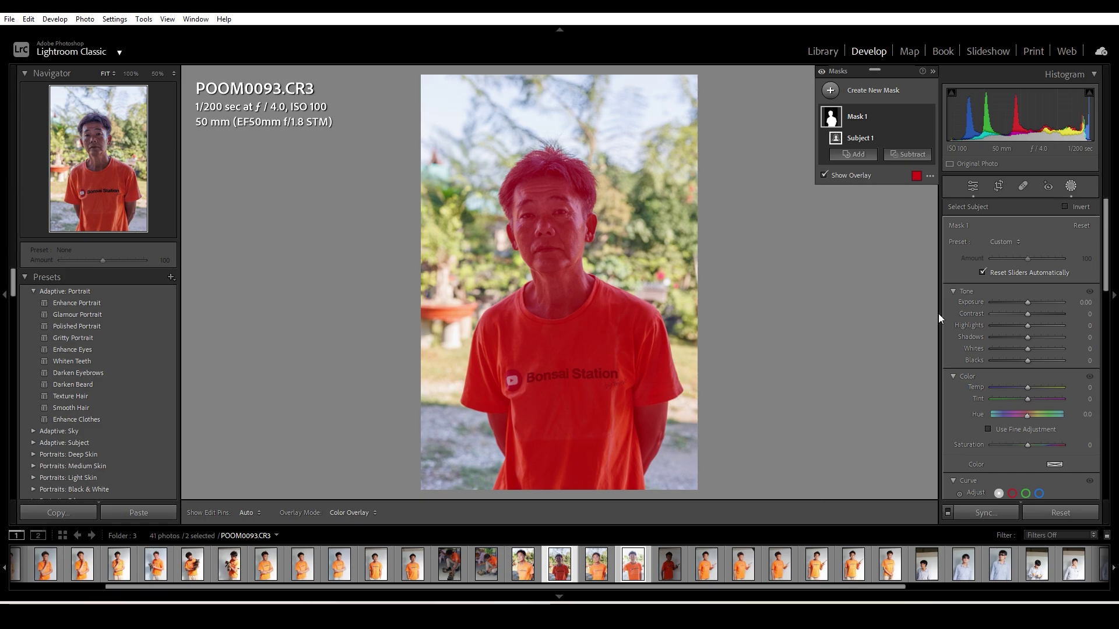
pyautogui.moveTo(1027, 306); pyautogui.dragTo(1029, 306)
pyautogui.click(1084, 302)
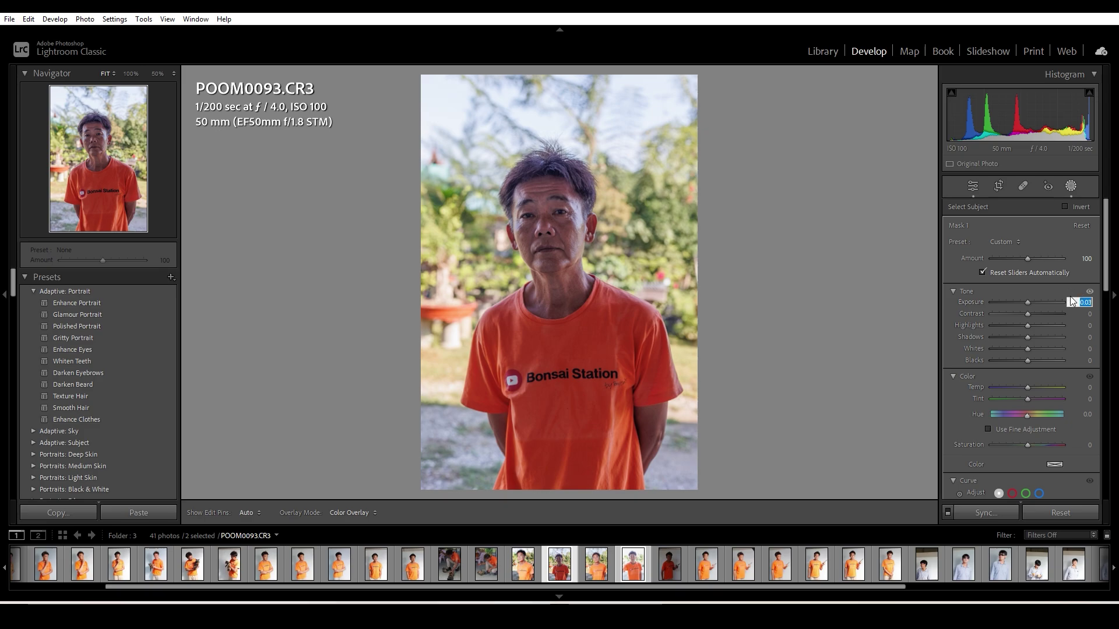
pyautogui.write('50')
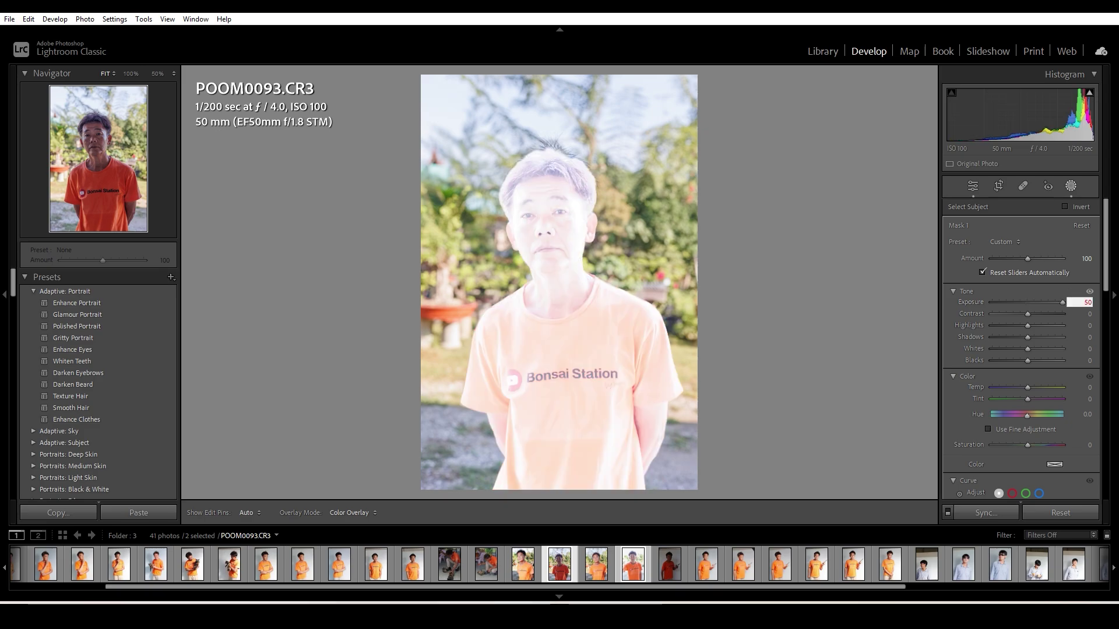
pyautogui.write('.5')
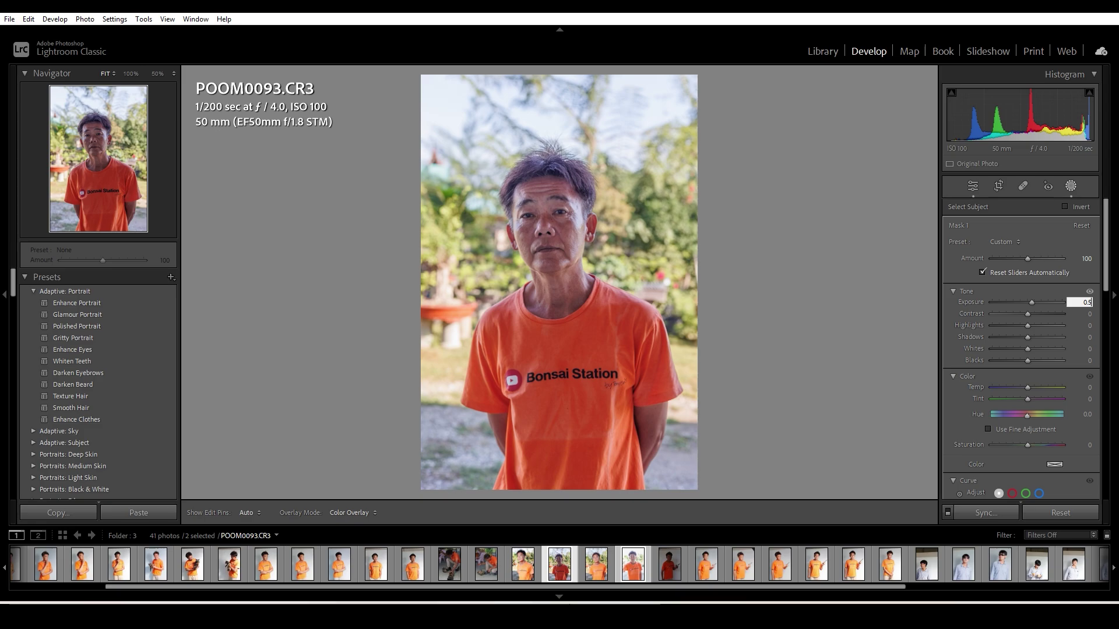
pyautogui.click(577, 226)
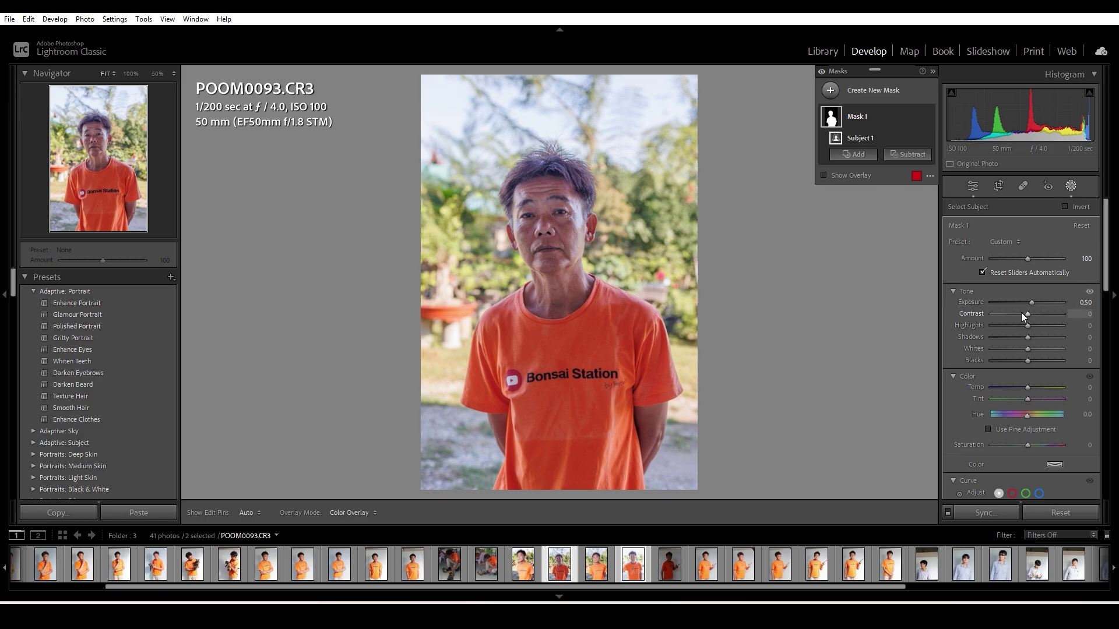
# Step: Try a slight Contrast increase on the subject mask and set it back to 0
pyautogui.moveTo(1024, 315)
pyautogui.mouseDown()
pyautogui.moveTo(1060, 326)
pyautogui.moveTo(1030, 321)
pyautogui.mouseUp()
pyautogui.click(1079, 314)
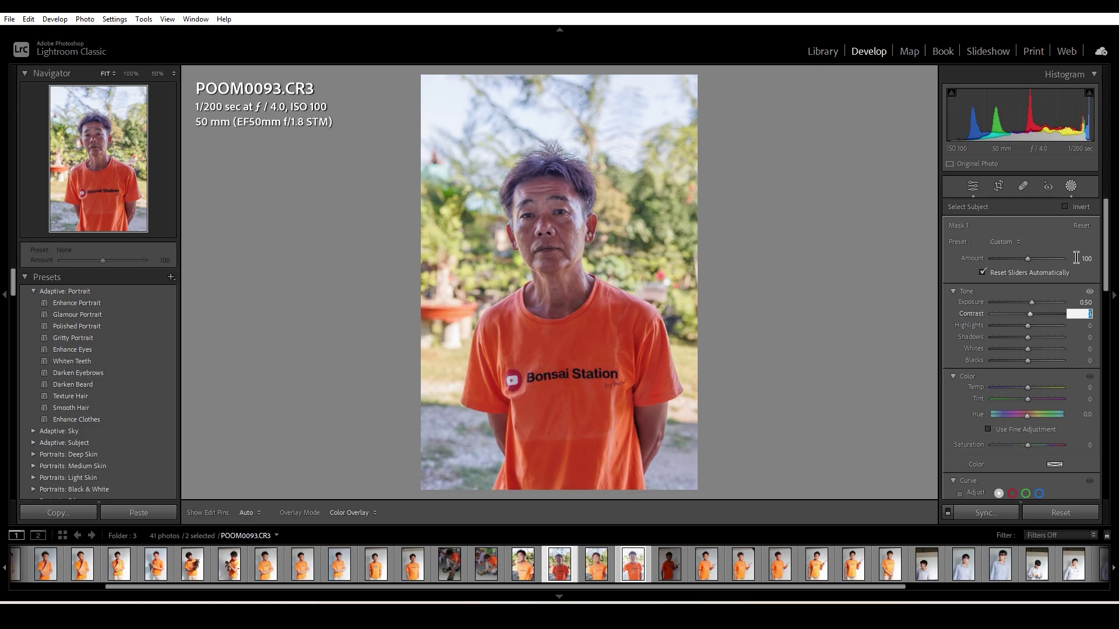
pyautogui.write('0')
pyautogui.press('Return')
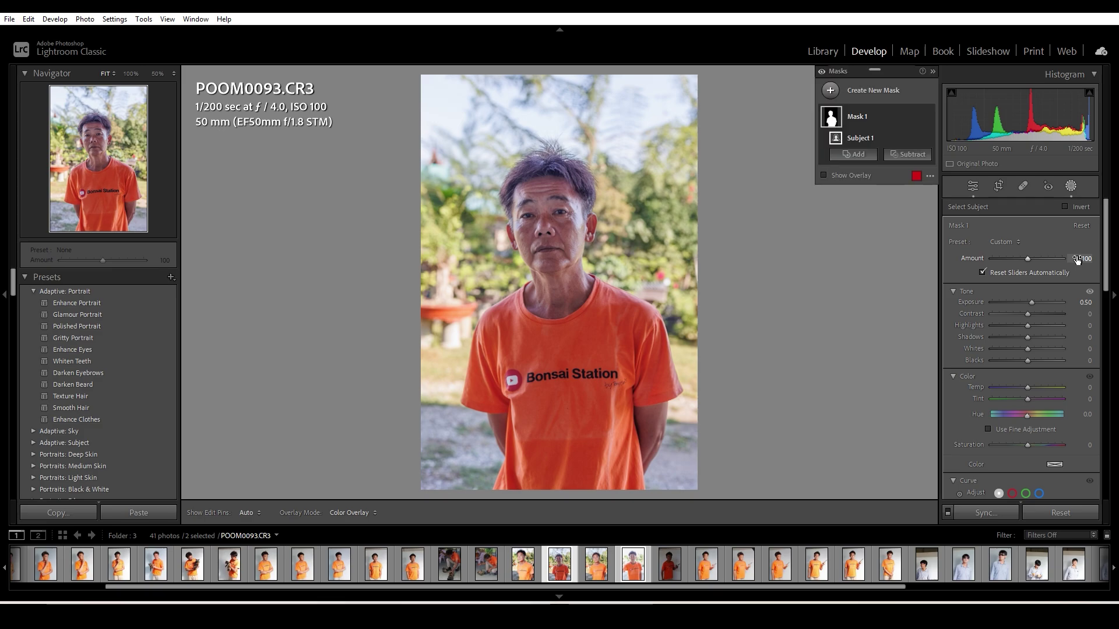
# Step: Set the subject mask's Highlights to 39, Shadows to 2, Whites to 17 and Temp to 12
pyautogui.moveTo(1027, 325)
pyautogui.mouseDown()
pyautogui.moveTo(1059, 335)
pyautogui.moveTo(1041, 341)
pyautogui.mouseUp()
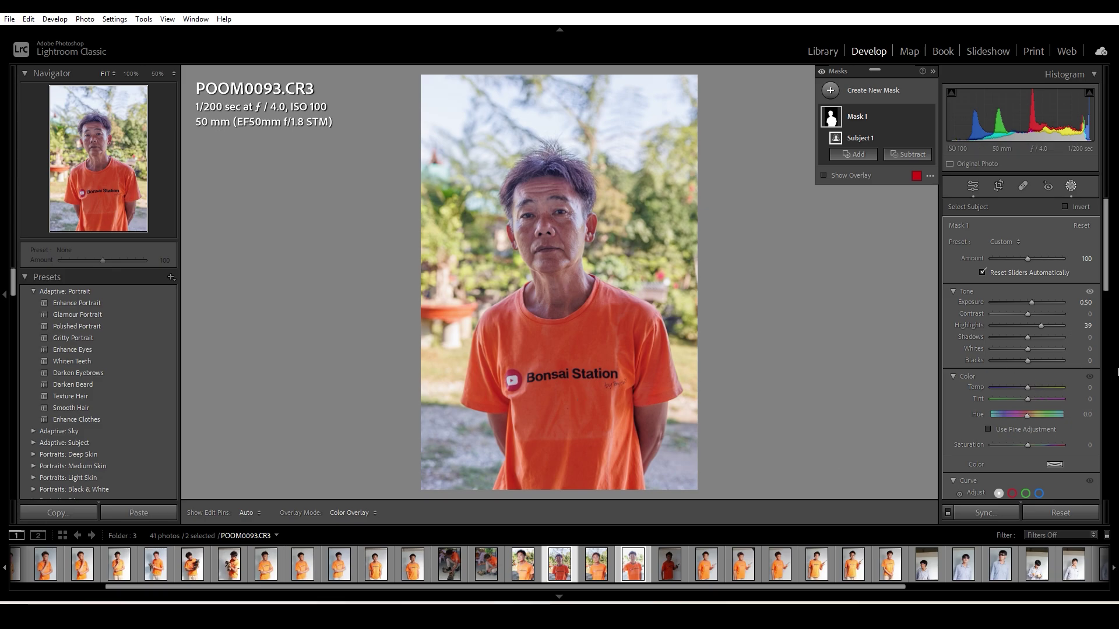
pyautogui.moveTo(1027, 337); pyautogui.dragTo(1032, 366)
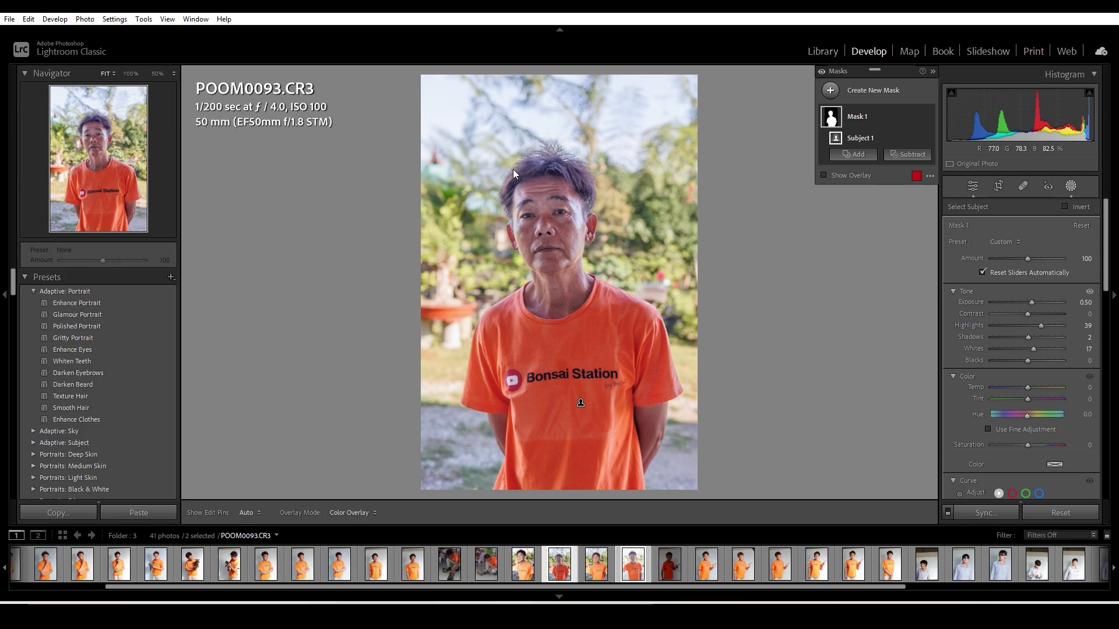
pyautogui.click(1027, 390)
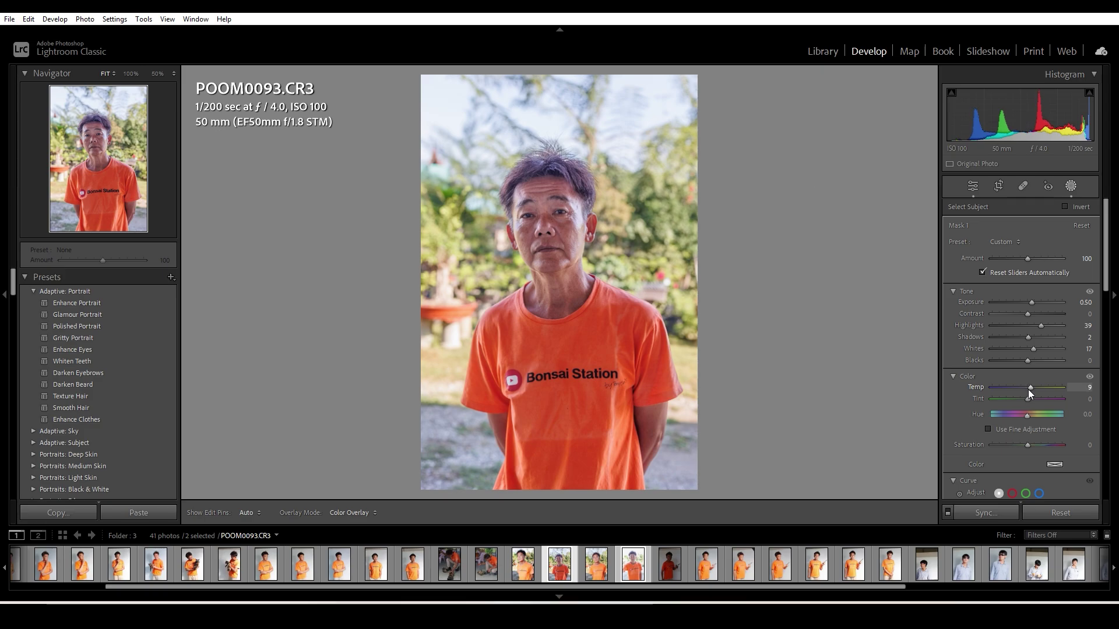
pyautogui.press('Up')
pyautogui.press('Down')
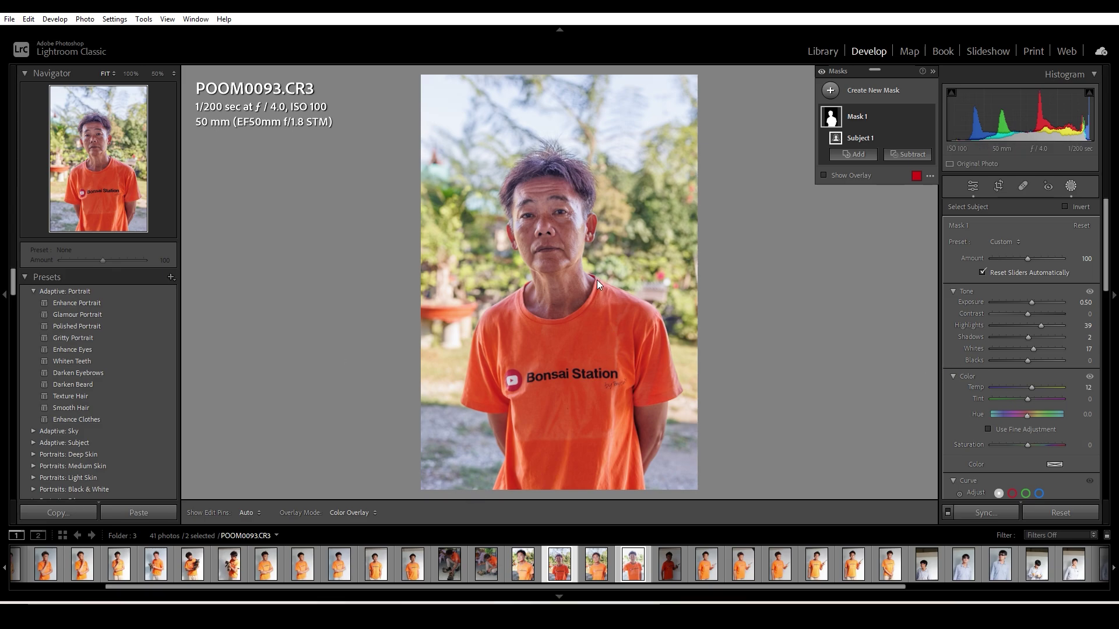
# Step: Leave masking and compare the portrait's before and after versions side by side, returning to the single-photo view
pyautogui.click(1073, 183)
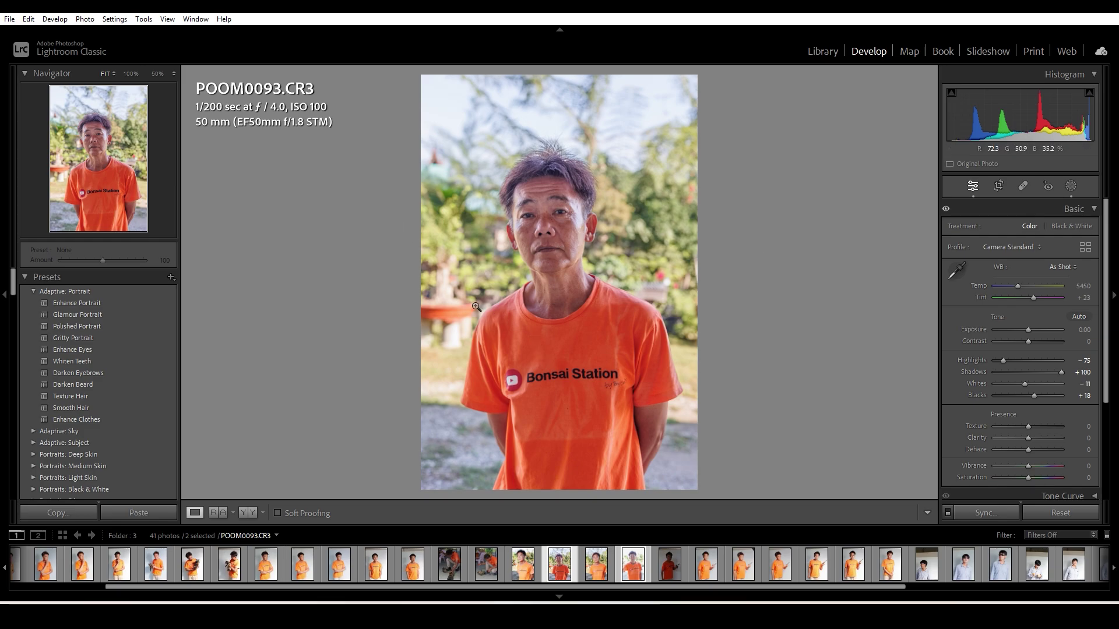
pyautogui.click(249, 512)
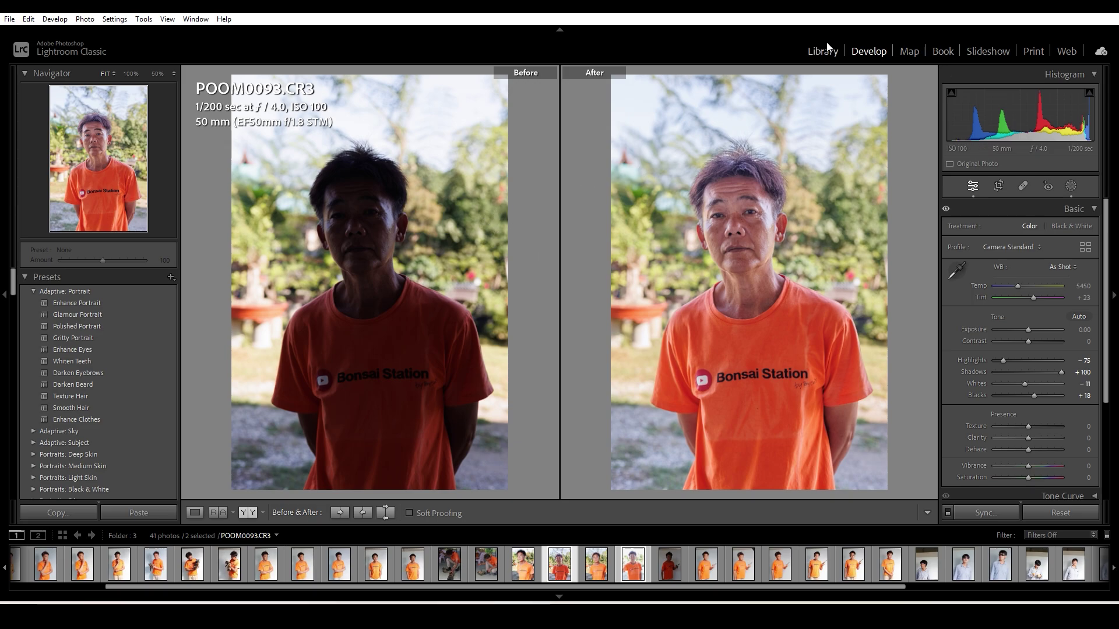
pyautogui.click(195, 512)
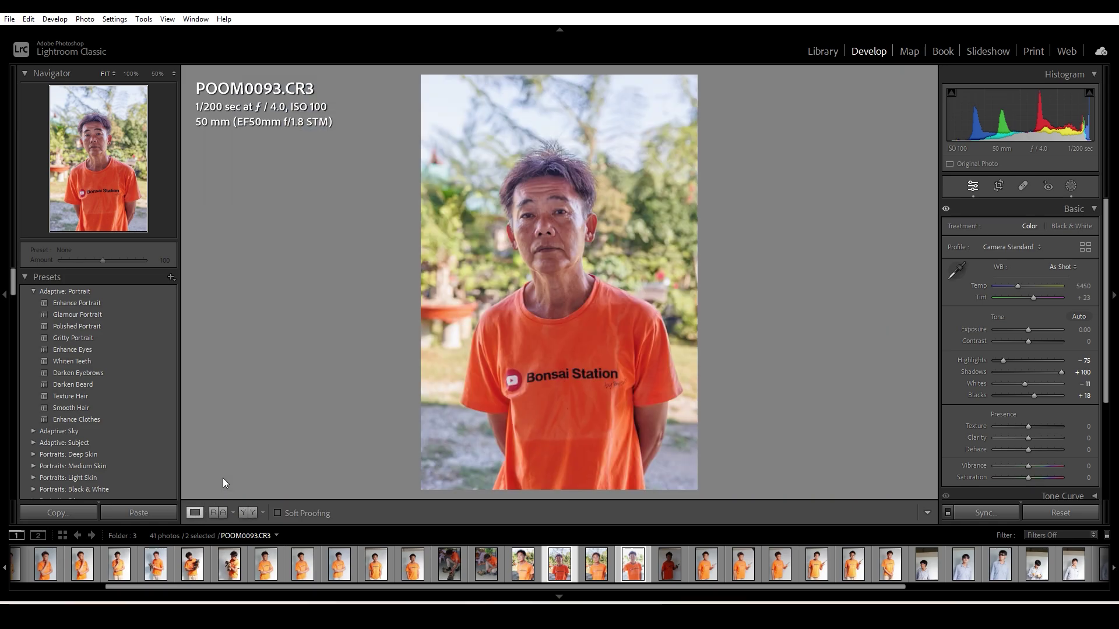
# Step: Inspect the edited portrait's detail at 50% and 100% zoom, from the shirt up to the neck and face
pyautogui.click(531, 329)
pyautogui.moveTo(639, 355); pyautogui.dragTo(545, 272)
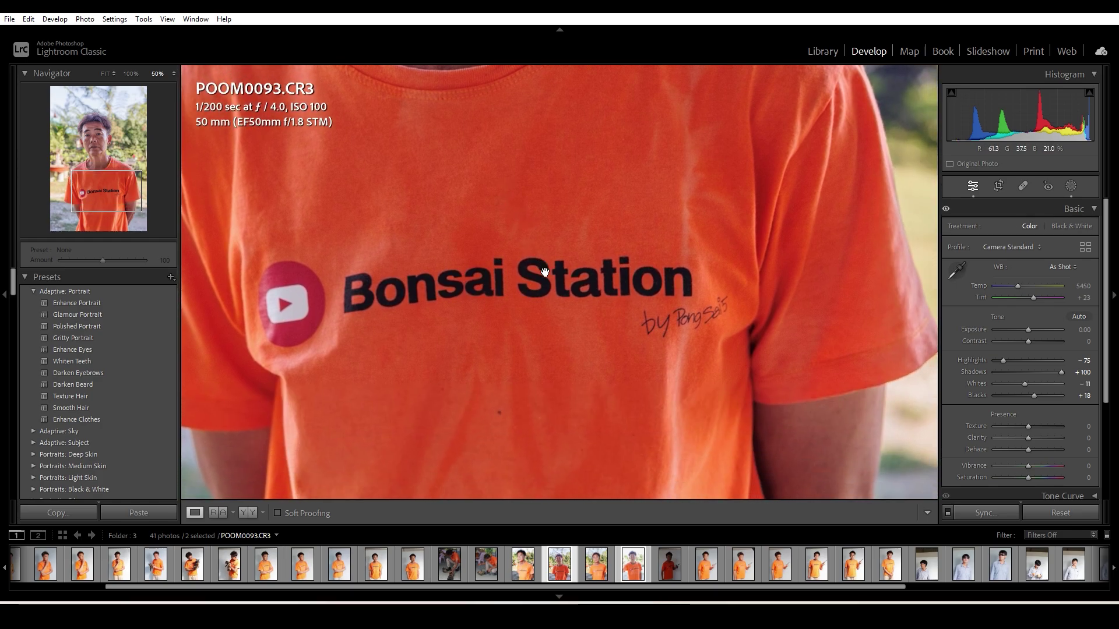
pyautogui.scroll(-5, 551, 296)
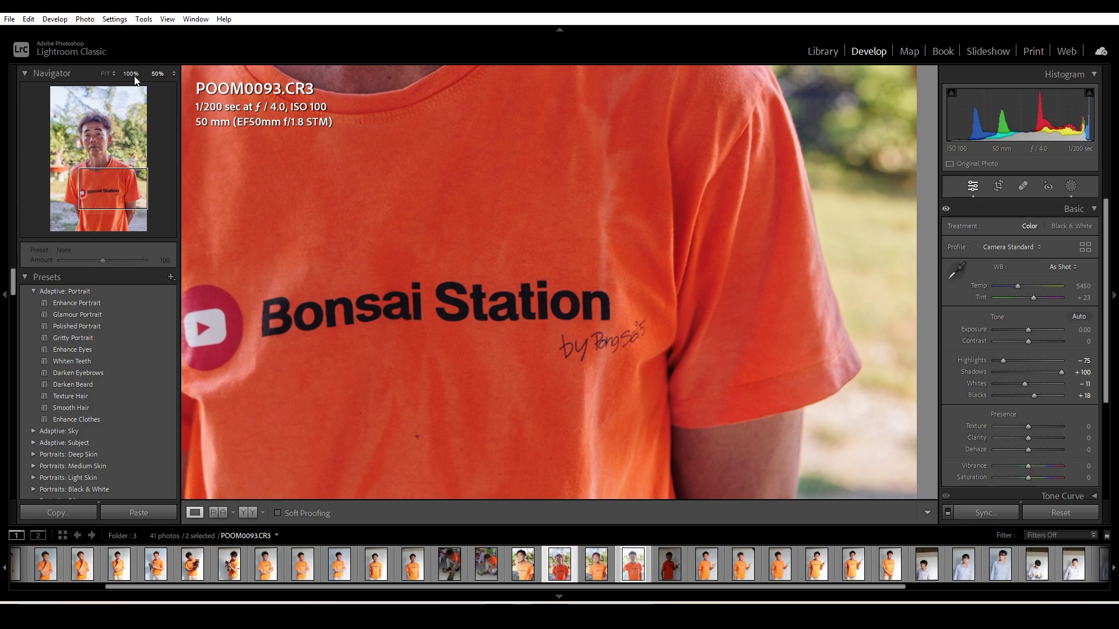
pyautogui.scroll(-8, 507, 250)
pyautogui.hscroll(-8, 507, 250)
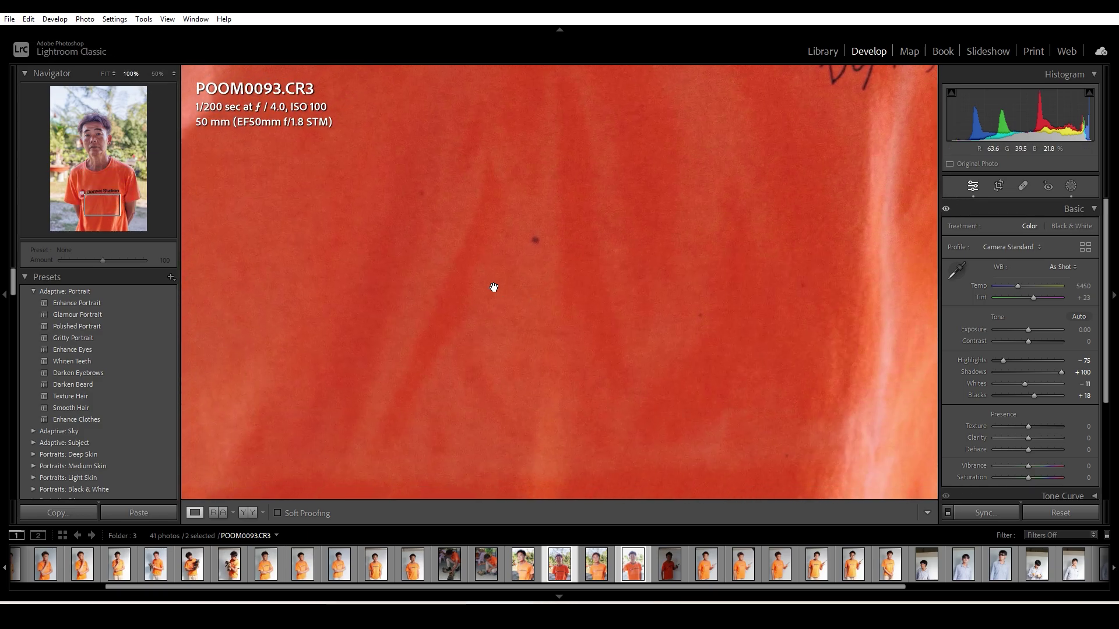
pyautogui.scroll(8, 505, 266)
pyautogui.hscroll(7, 506, 266)
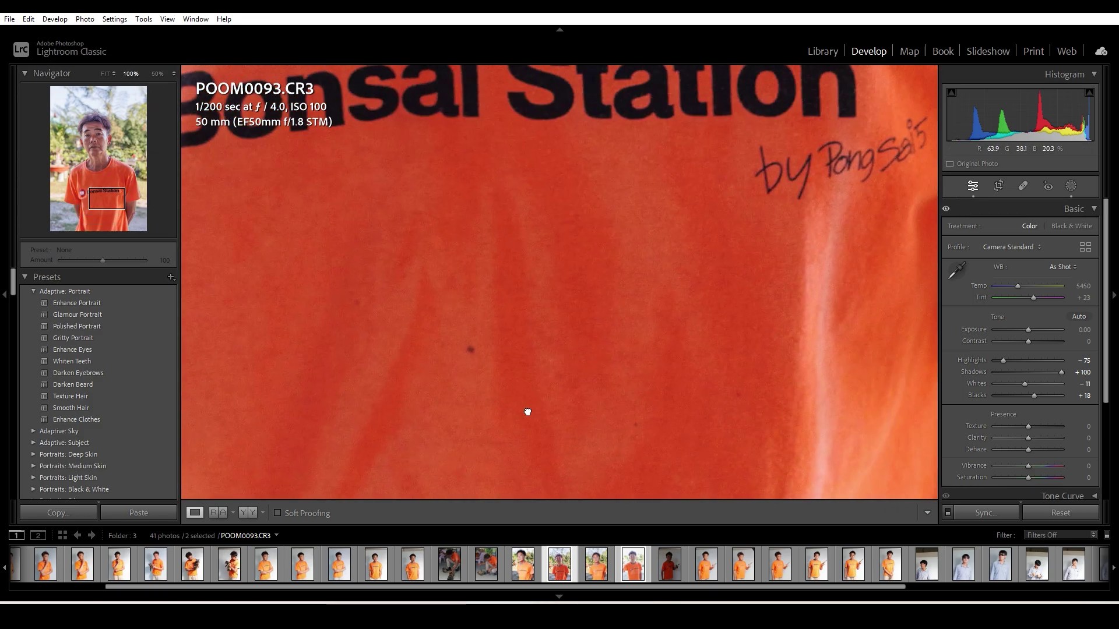
pyautogui.scroll(10, 617, 307)
pyautogui.hscroll(-5, 617, 105)
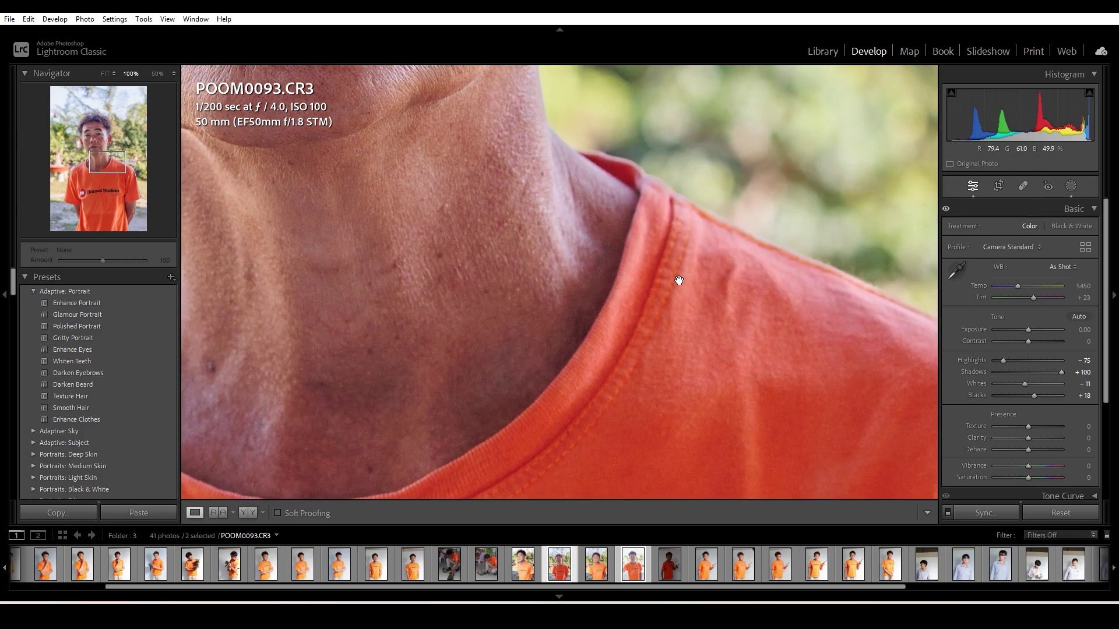
pyautogui.scroll(10, 588, 212)
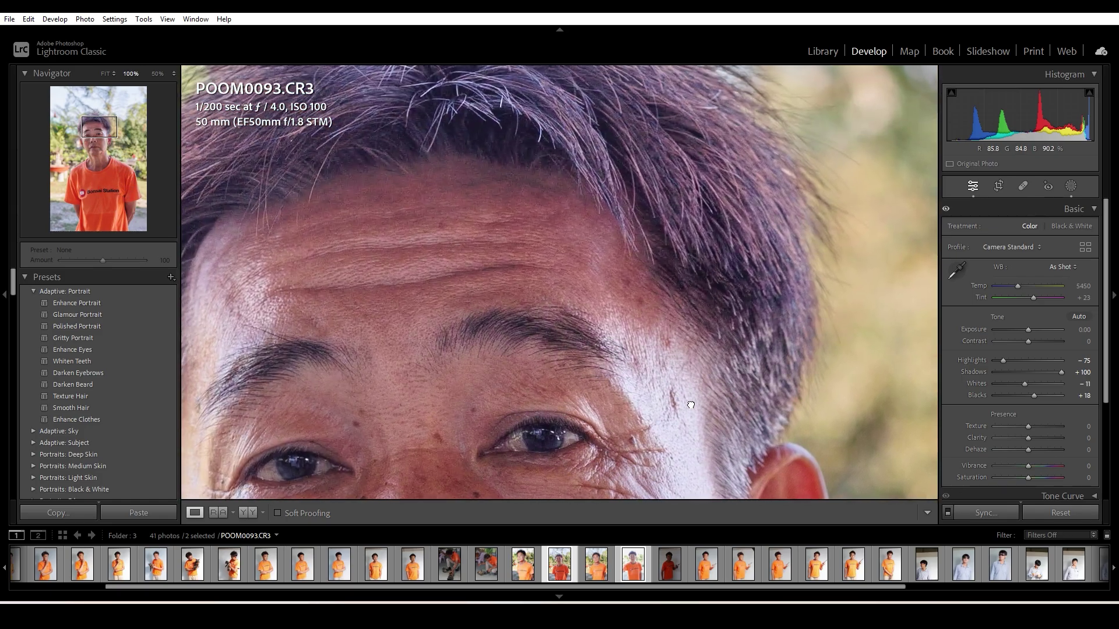
# Step: Inspect the shirt collar of POOM0093.CR3 at 100% zoom, returning to the full-photo view
pyautogui.scroll(2, 690, 405)
pyautogui.click(575, 362)
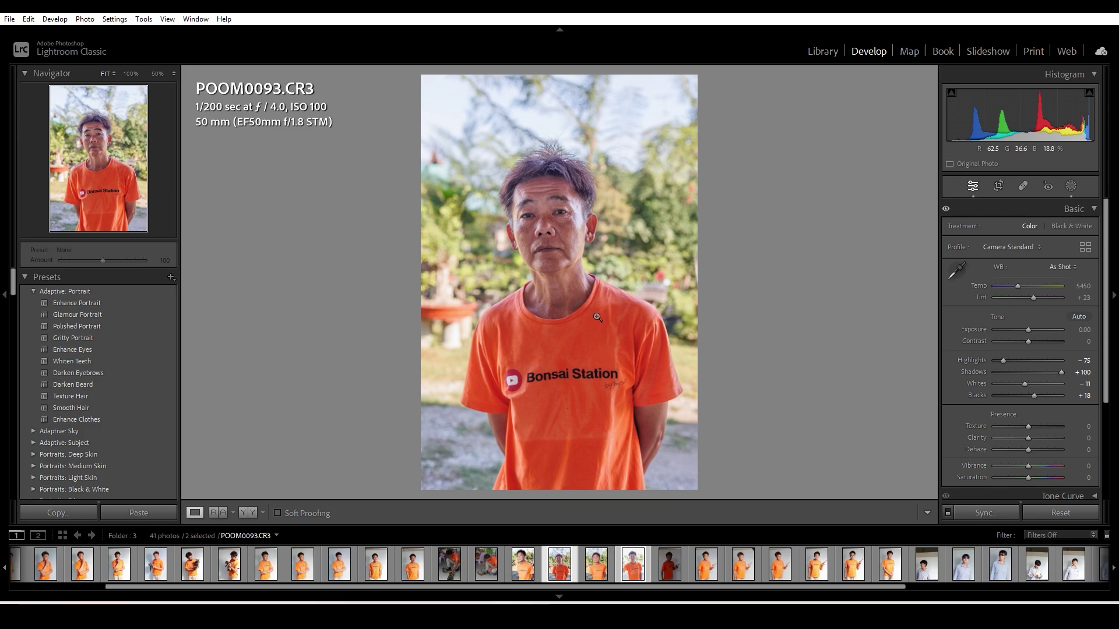
pyautogui.click(568, 315)
pyautogui.moveTo(593, 356); pyautogui.dragTo(592, 242)
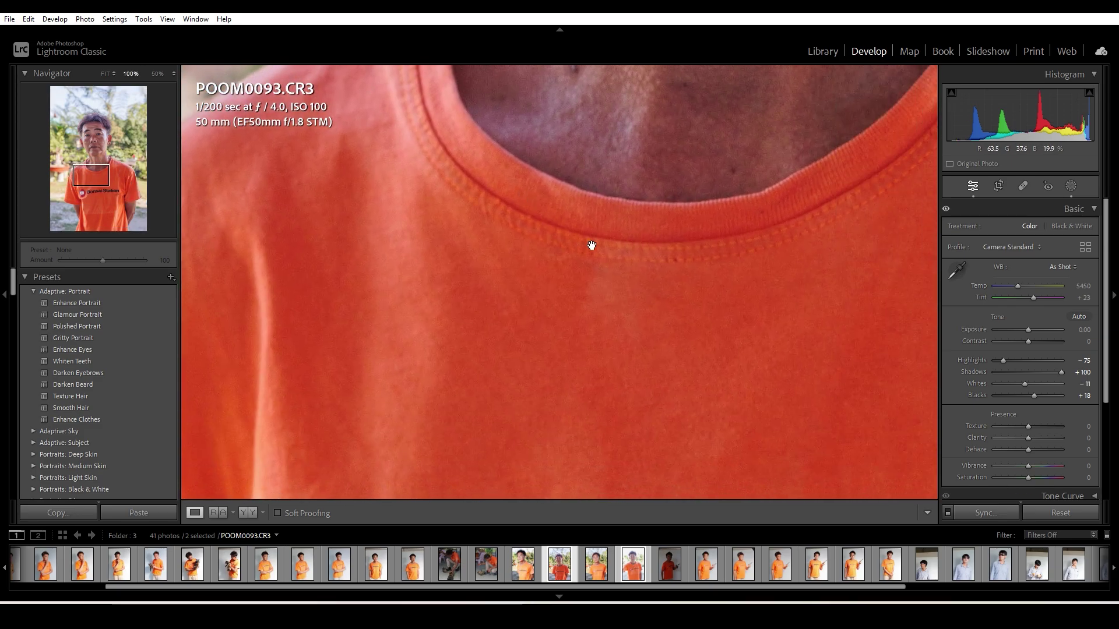
pyautogui.click(593, 243)
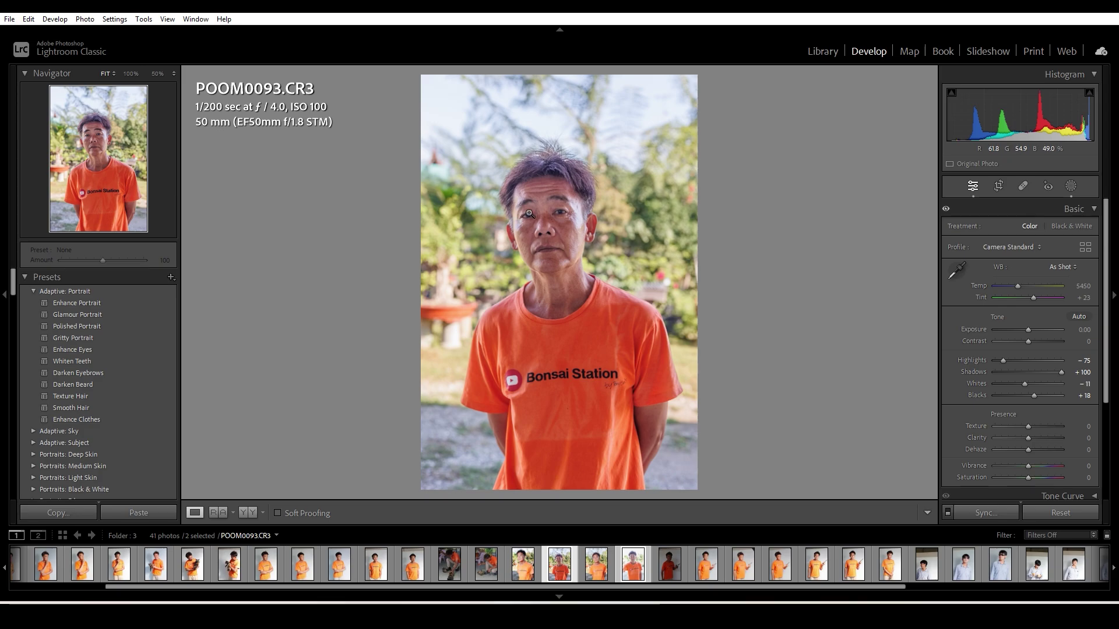
# Step: Switch to POOM0095.CR3 and set its Highlights to -100, Whites to -100, Shadows to +30 and Contrast to +18
pyautogui.press('Right')
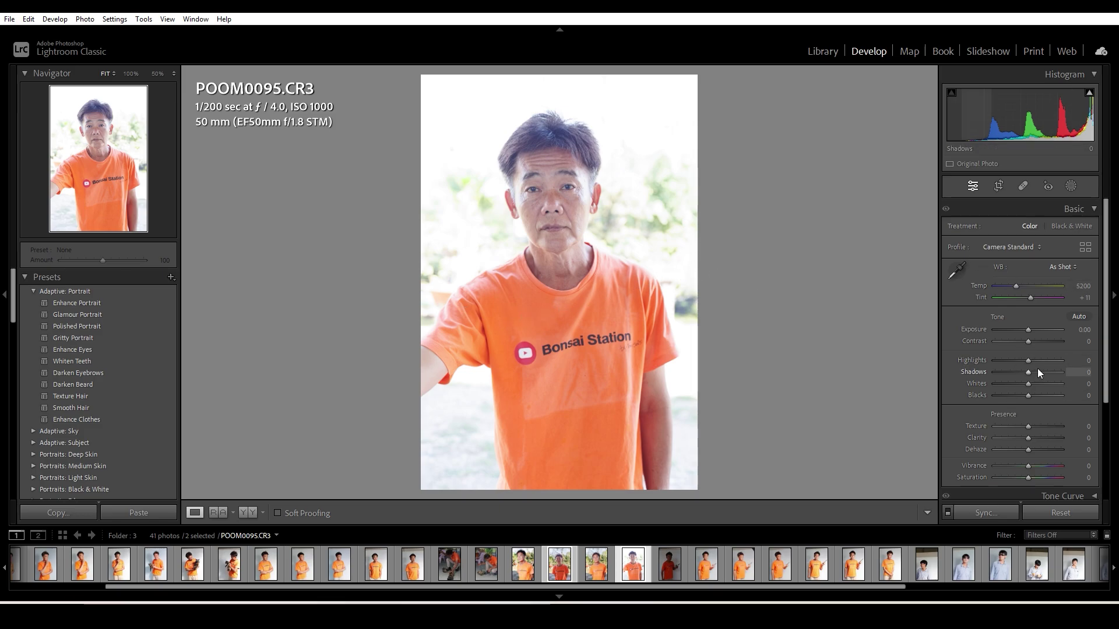
pyautogui.moveTo(1028, 360); pyautogui.dragTo(783, 409)
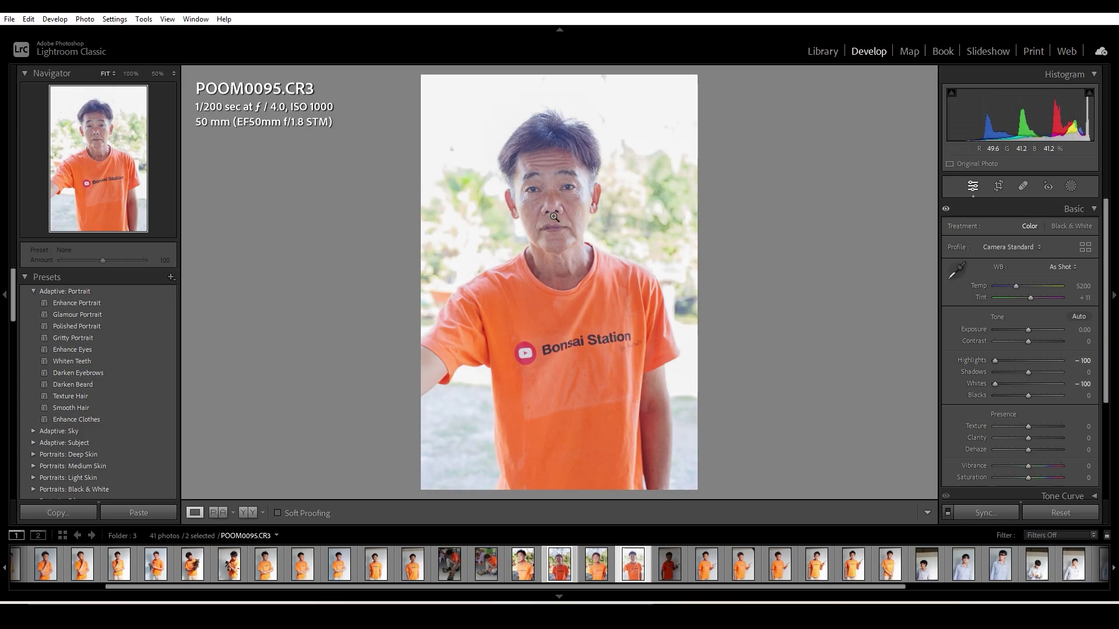
pyautogui.moveTo(1031, 372); pyautogui.dragTo(1042, 370)
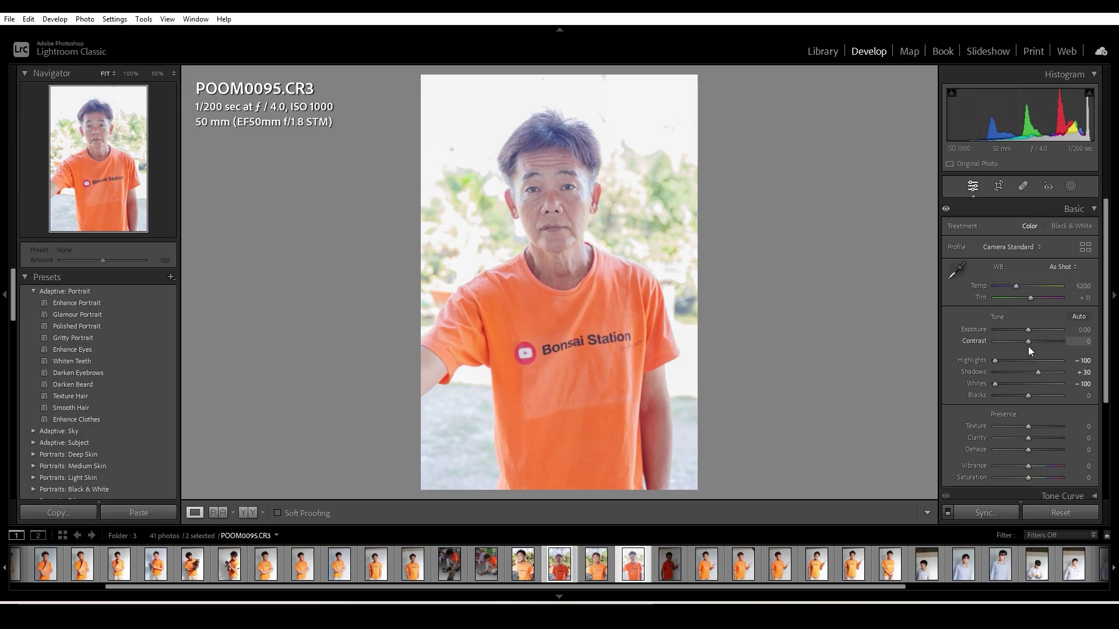
pyautogui.moveTo(1028, 344)
pyautogui.mouseDown()
pyautogui.moveTo(1080, 352)
pyautogui.moveTo(1034, 346)
pyautogui.mouseUp()
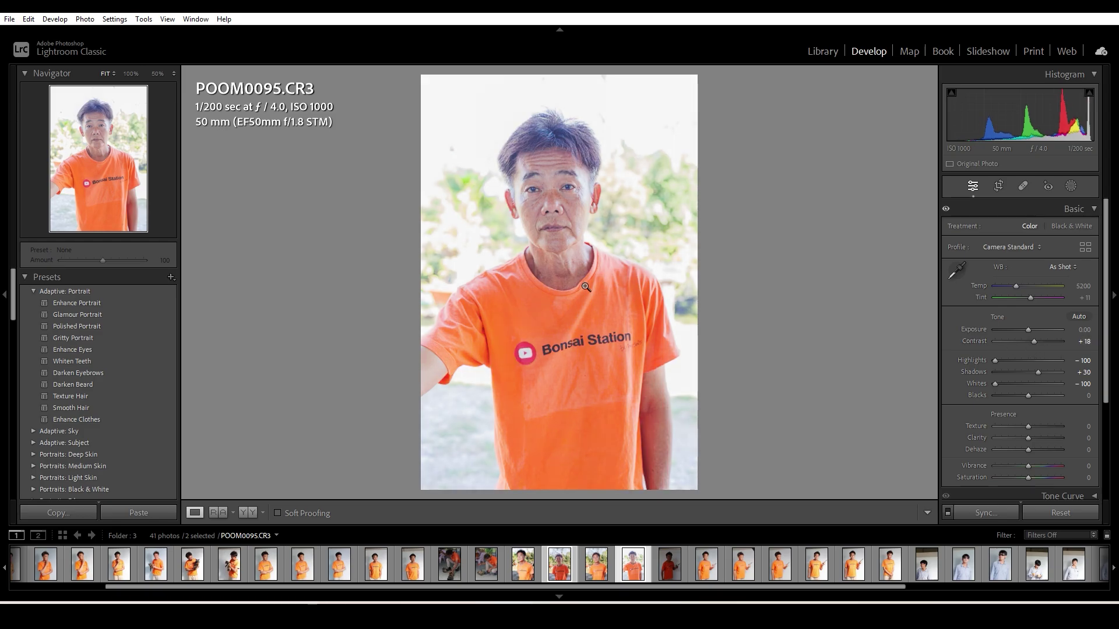
# Step: Check the face of POOM0095.CR3 up close and create a mask that selects the photo's background
pyautogui.click(612, 191)
pyautogui.moveTo(549, 193); pyautogui.dragTo(624, 277)
pyautogui.click(627, 279)
pyautogui.click(1076, 184)
pyautogui.click(1070, 236)
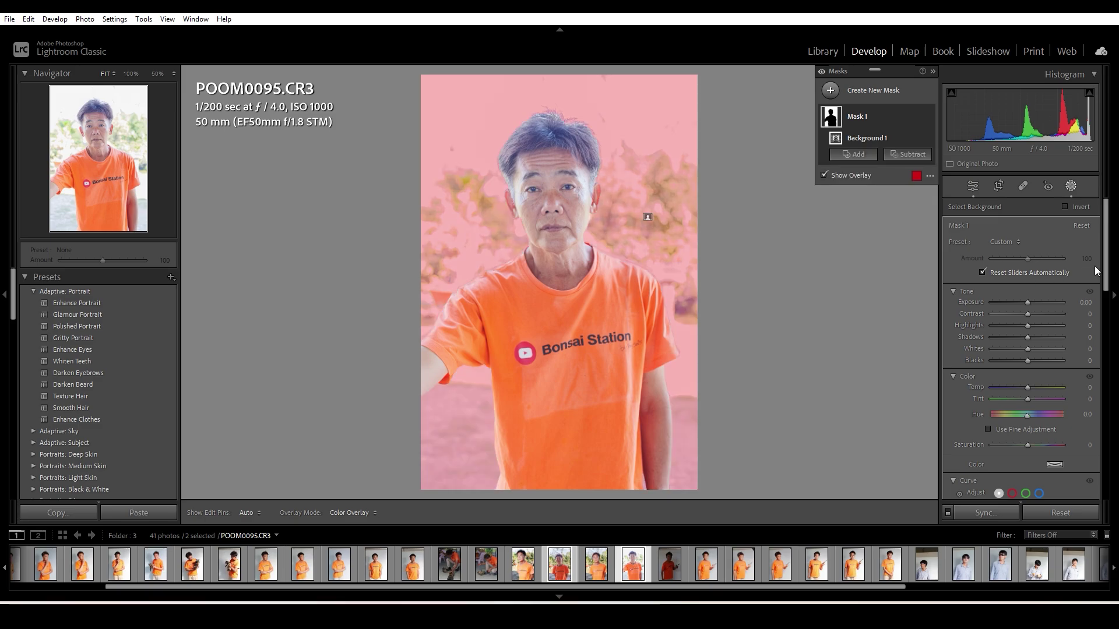
# Step: Set the background mask's Exposure to -0.30 and Highlights to -100, and leave masking
pyautogui.moveTo(1029, 306); pyautogui.dragTo(986, 316)
pyautogui.moveTo(1009, 317); pyautogui.dragTo(979, 328)
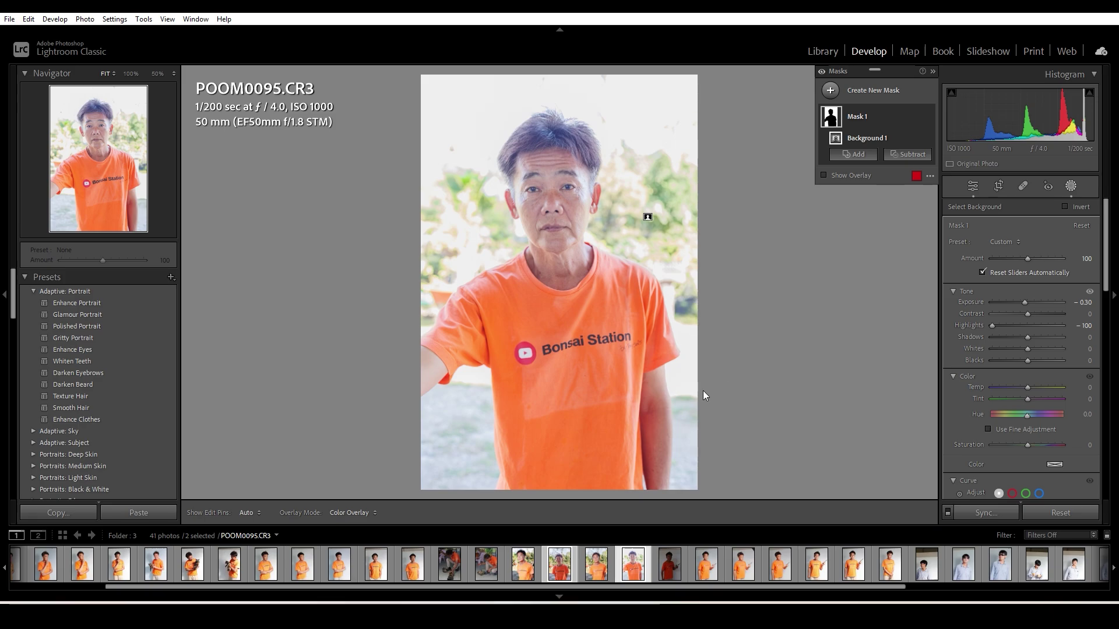
pyautogui.click(973, 186)
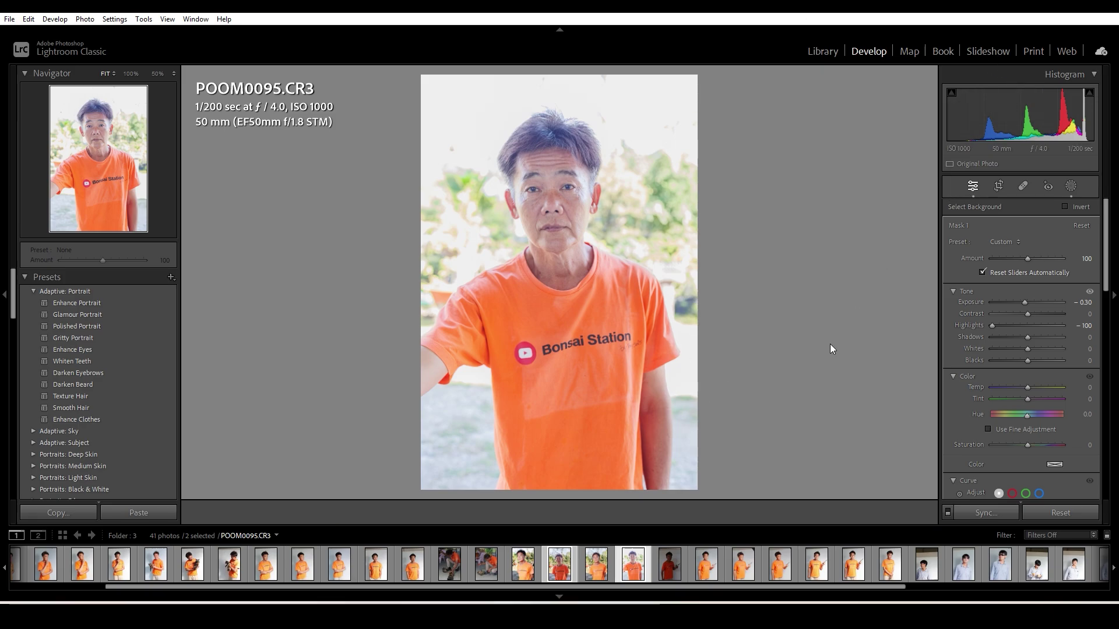
# Step: View the before and after versions of POOM0093.CR3 and POOM0094.CR3 side by side, returning to the single-photo view
pyautogui.click(560, 564)
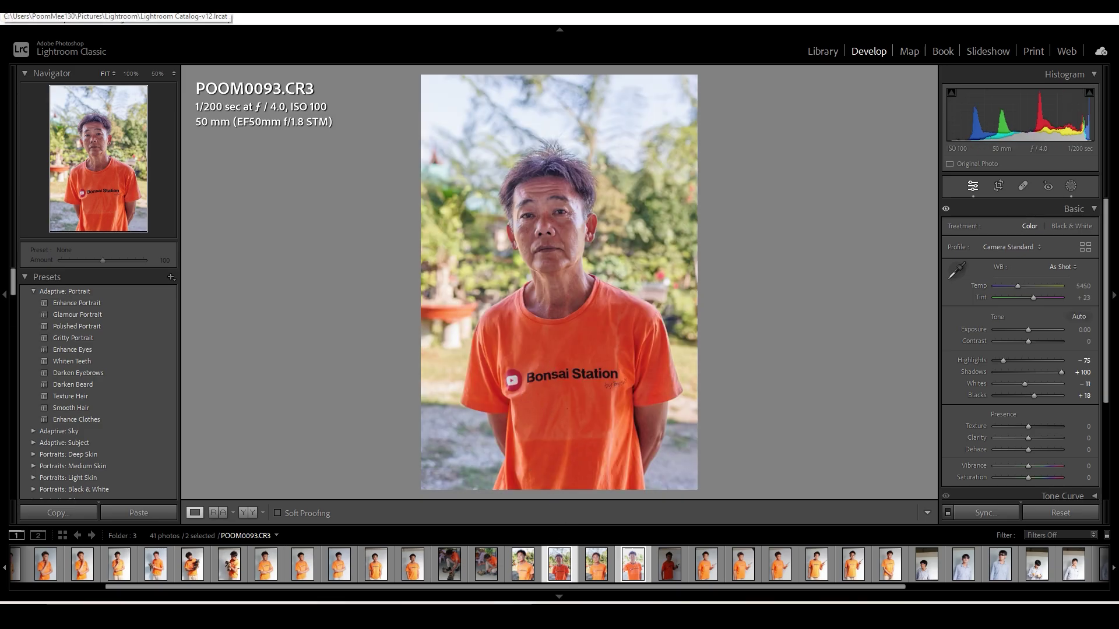
pyautogui.press('y')
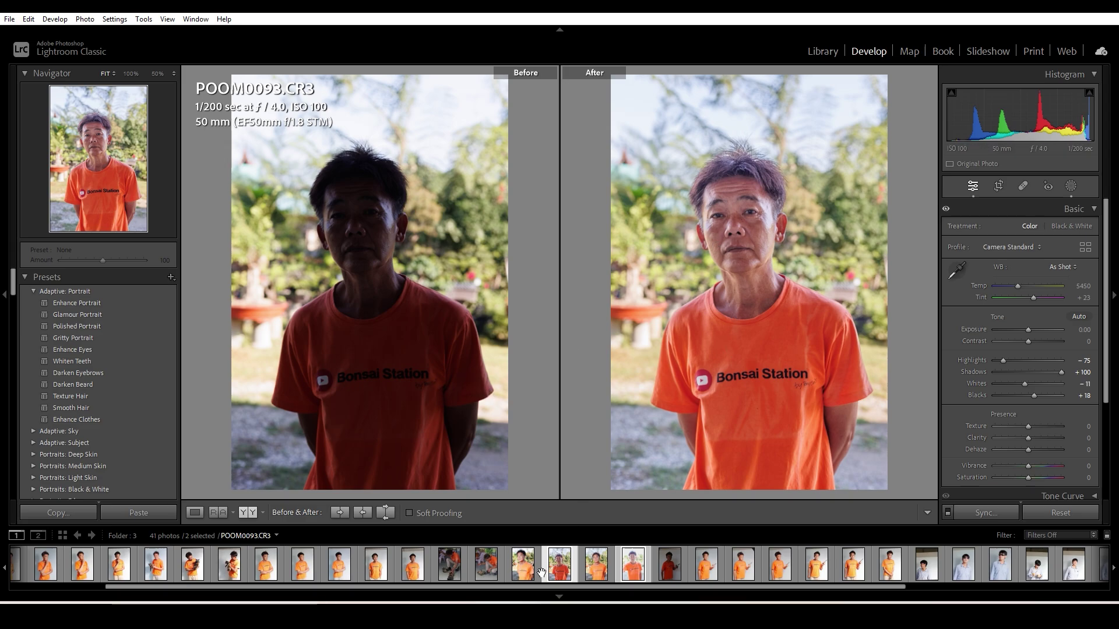
pyautogui.press('Right')
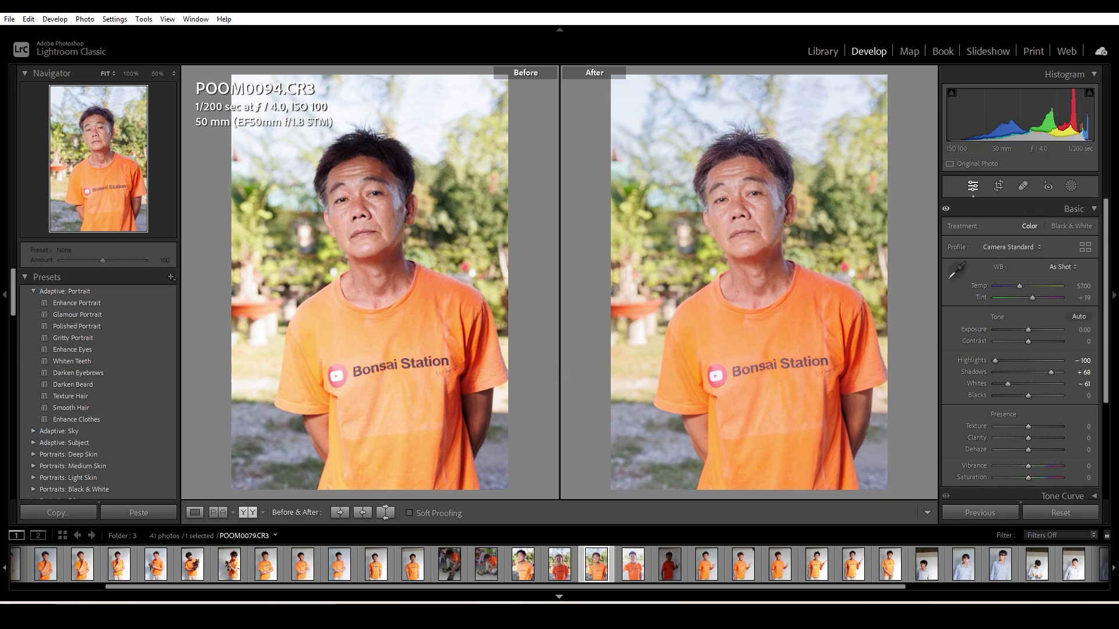
pyautogui.click(195, 513)
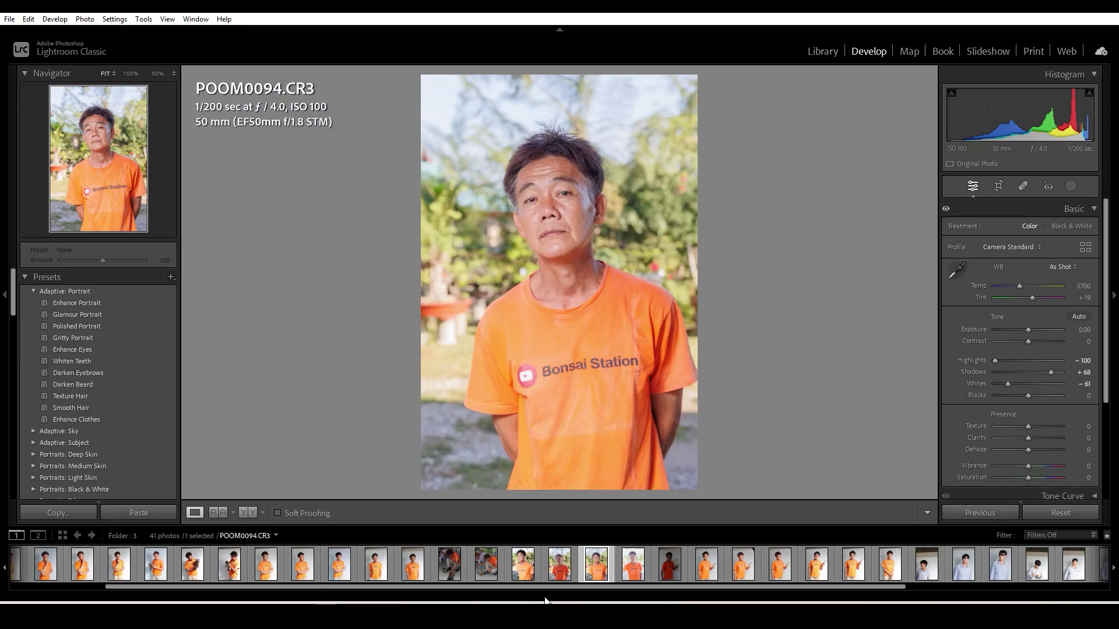
# Step: Compare POOM0093.CR3 with POOM0094.CR3 and examine the face in POOM0094.CR3 at 50% zoom
pyautogui.click(550, 575)
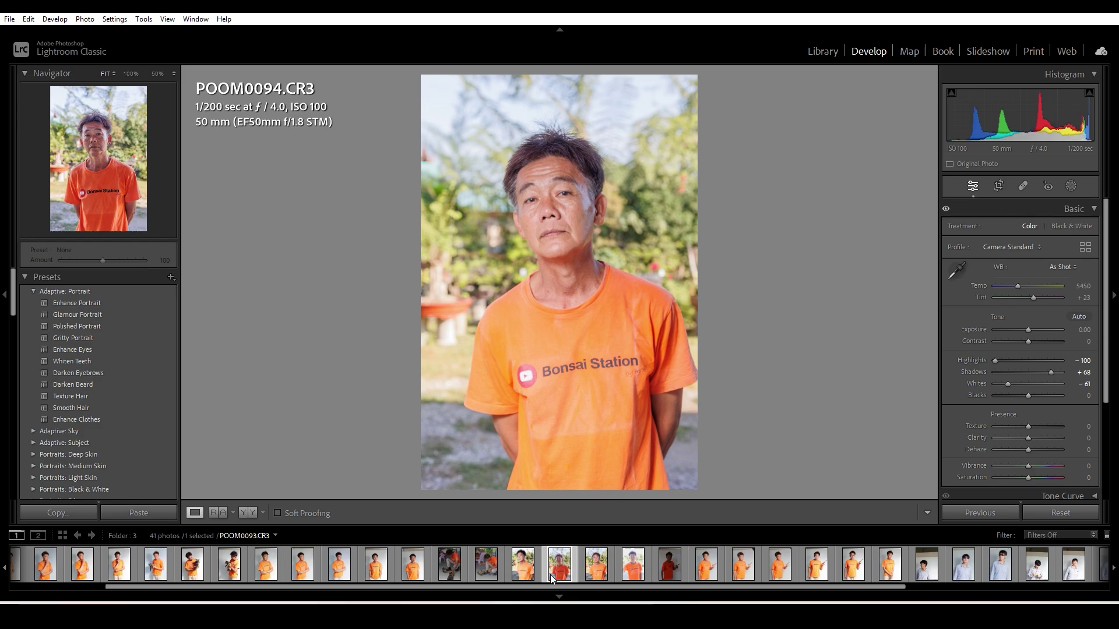
pyautogui.press('Right')
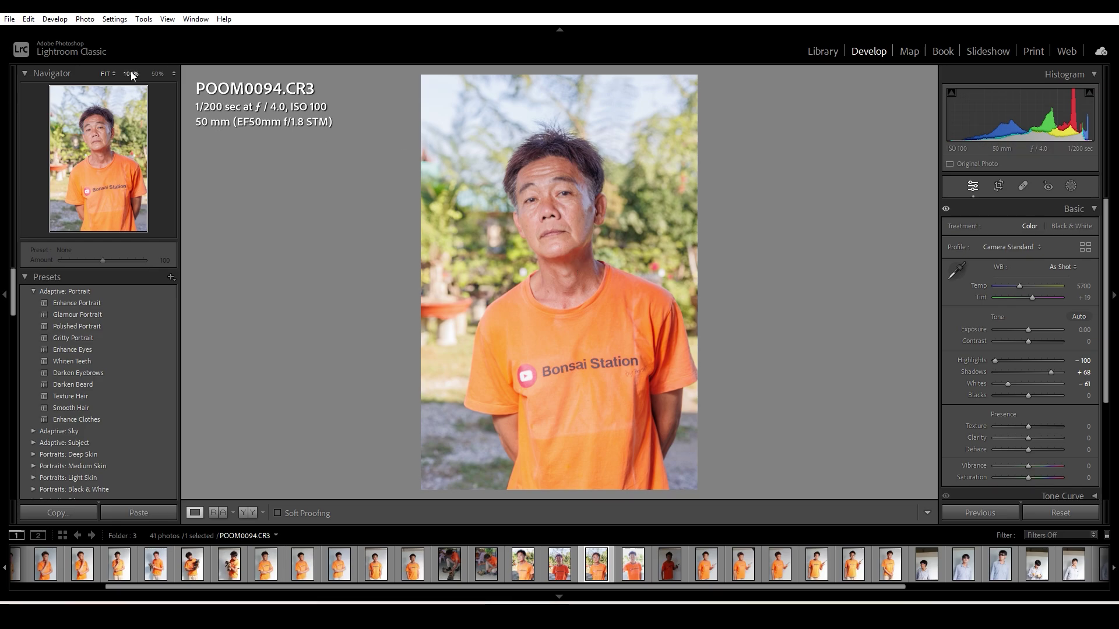
pyautogui.click(158, 74)
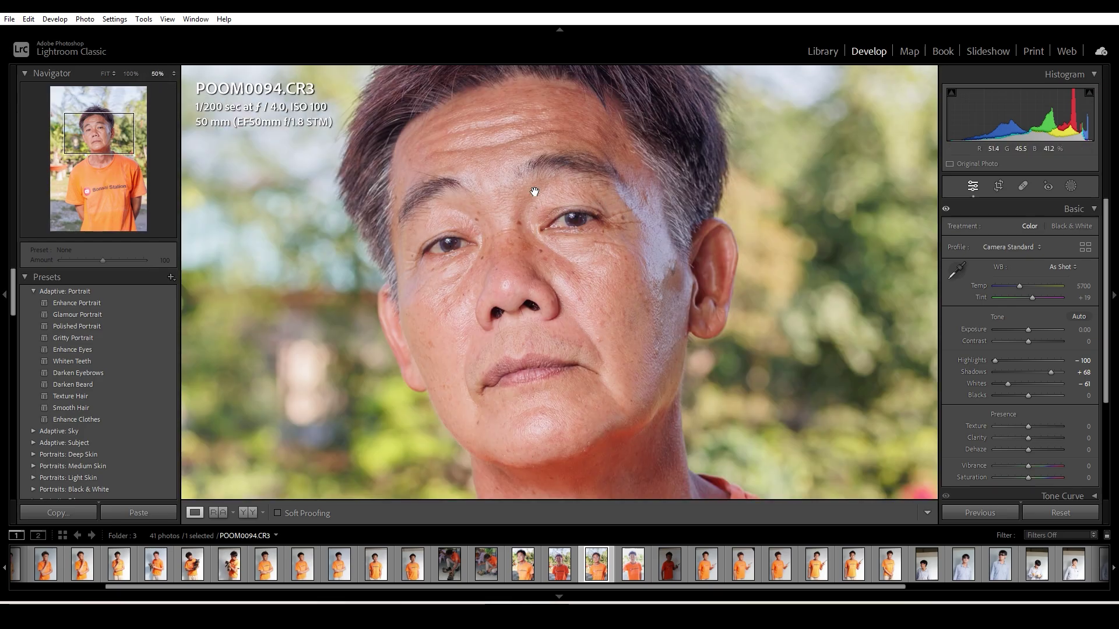
pyautogui.click(597, 341)
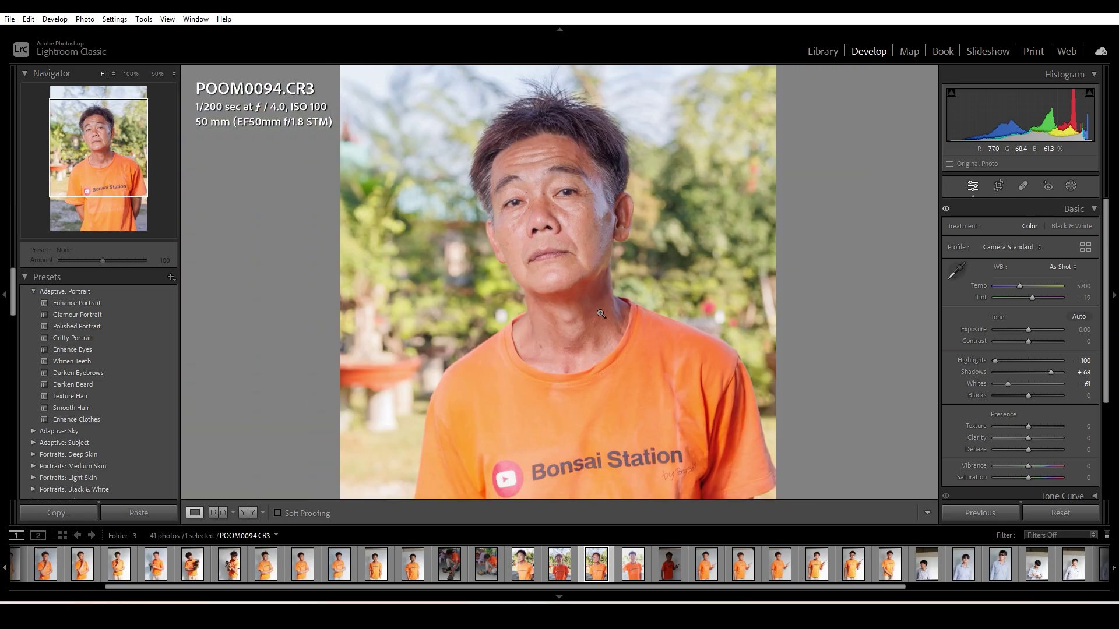
pyautogui.click(601, 314)
# Step: Revisit POOM0093.CR3 and inspect POOM0094.CR3 at 50% zoom from the neck up to the face, returning to the full-photo view
pyautogui.click(558, 565)
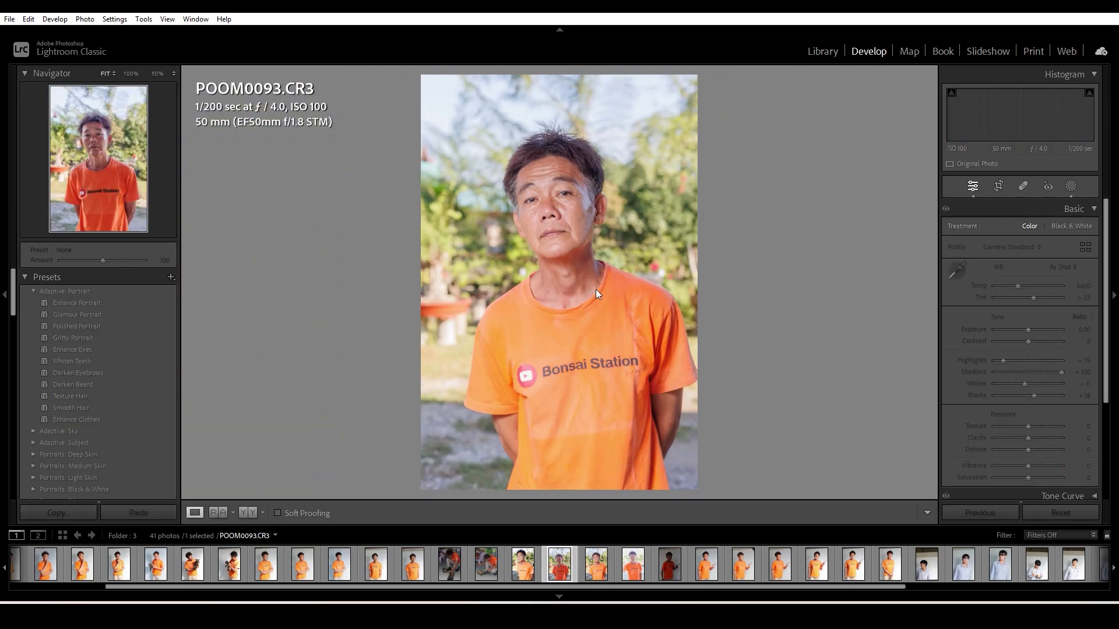
pyautogui.click(591, 573)
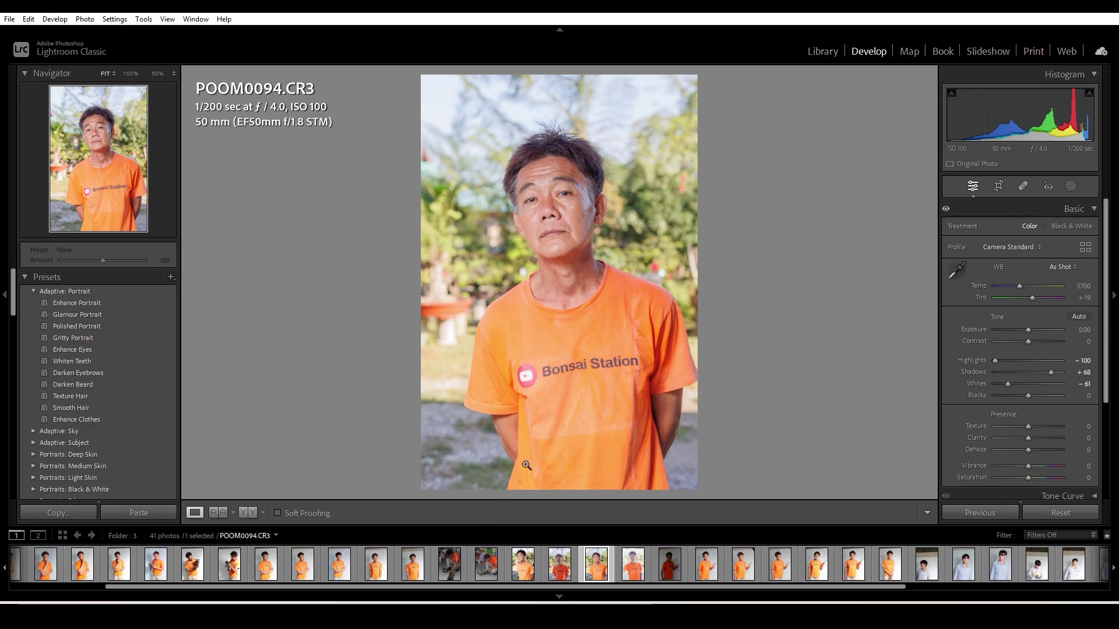
pyautogui.click(530, 283)
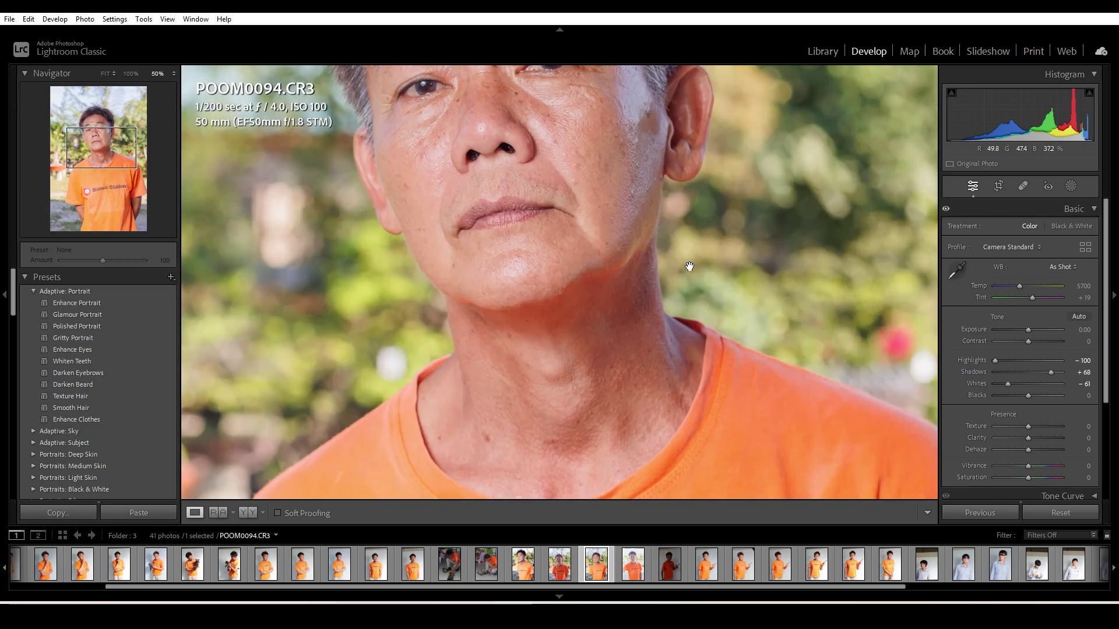
pyautogui.moveTo(579, 132); pyautogui.dragTo(612, 247)
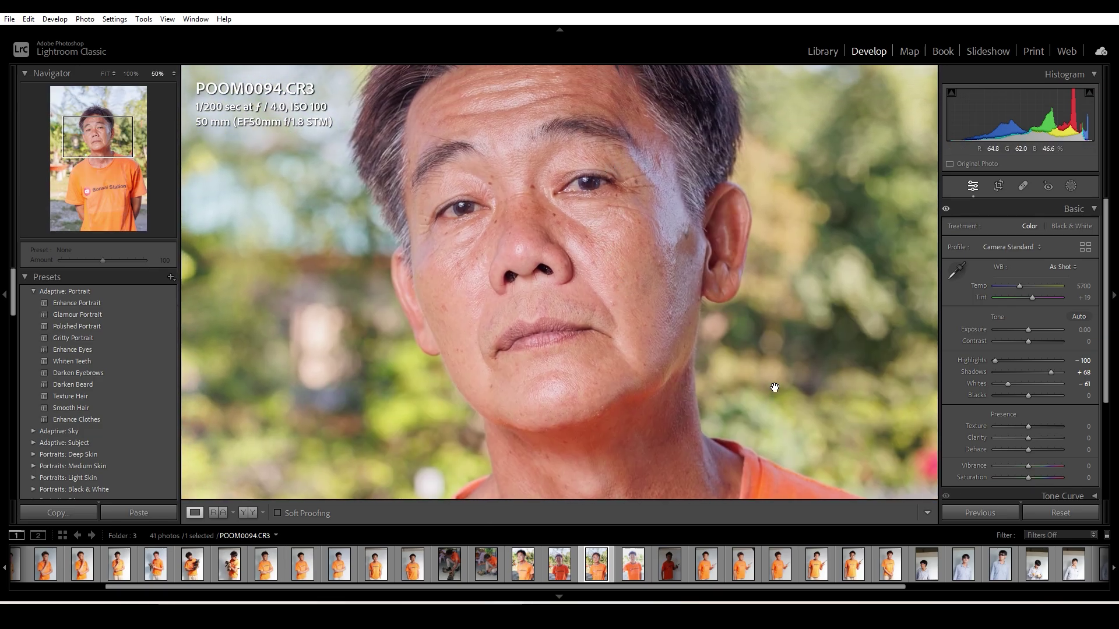
pyautogui.moveTo(774, 388); pyautogui.dragTo(654, 362)
pyautogui.click(639, 355)
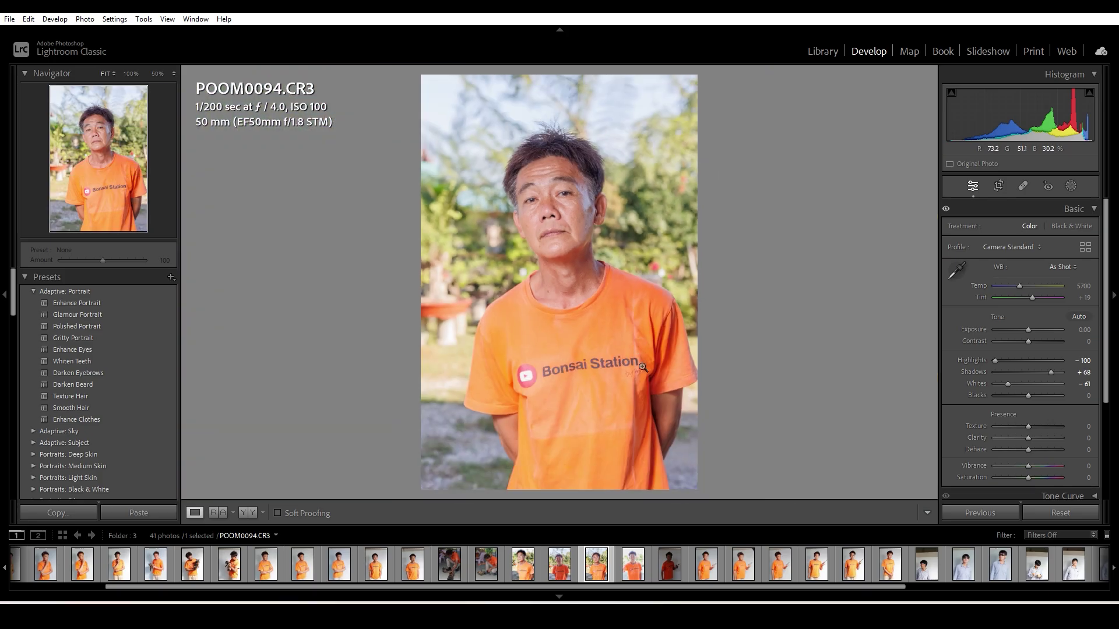